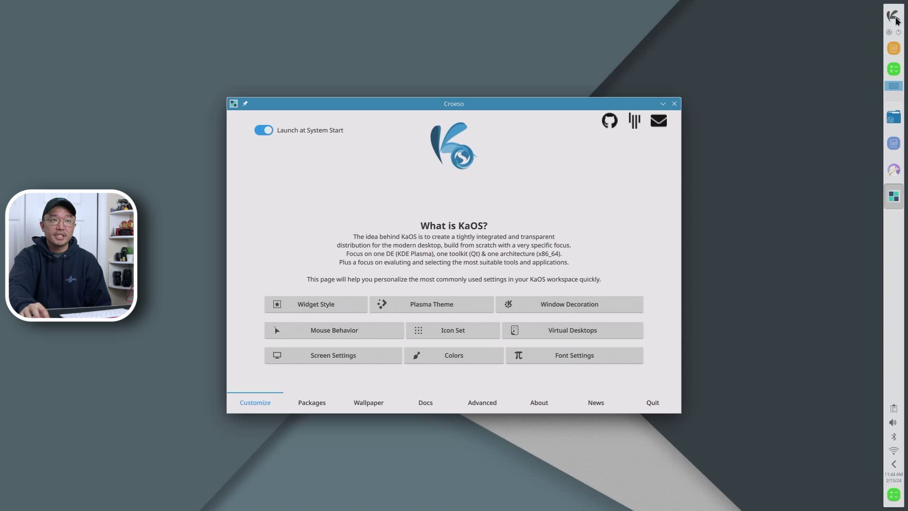
Open and dismiss the panel's options menu, then enter and leave Overview via the top-left hot corner
right_click(903, 359)
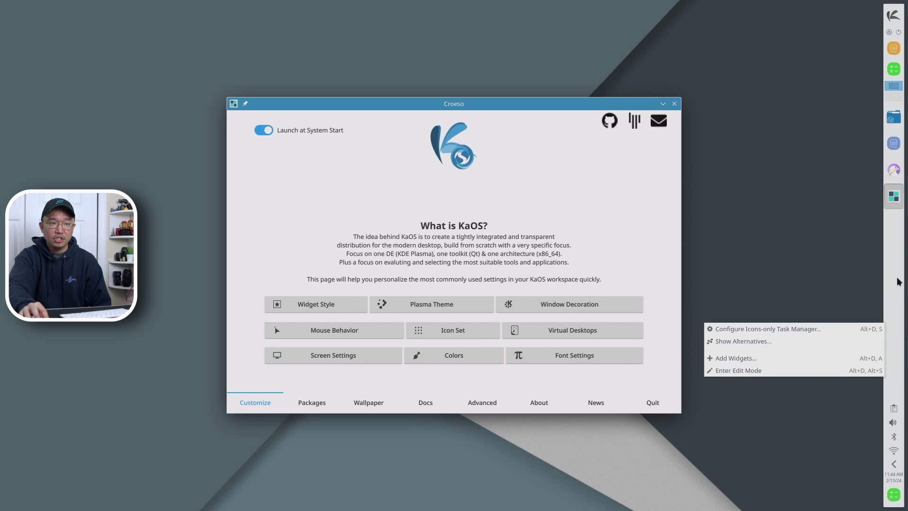
left_click(901, 257)
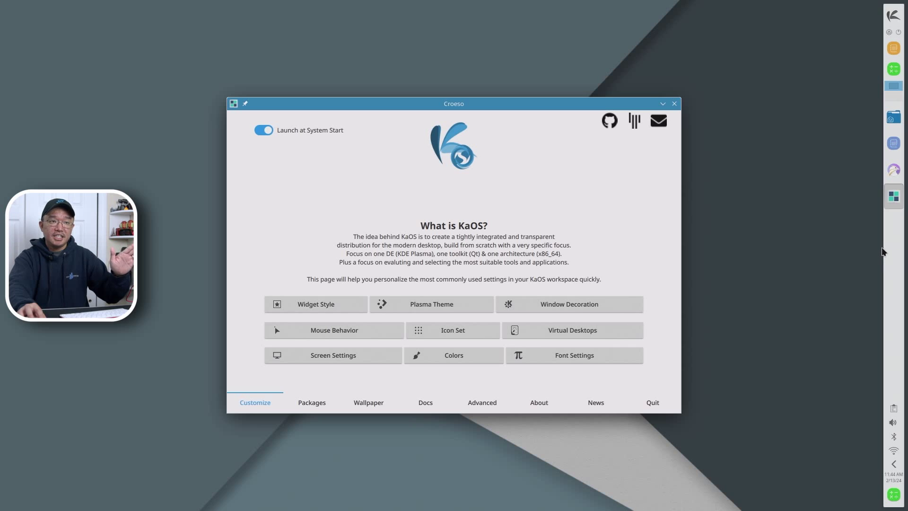
mouse_move(1, 1)
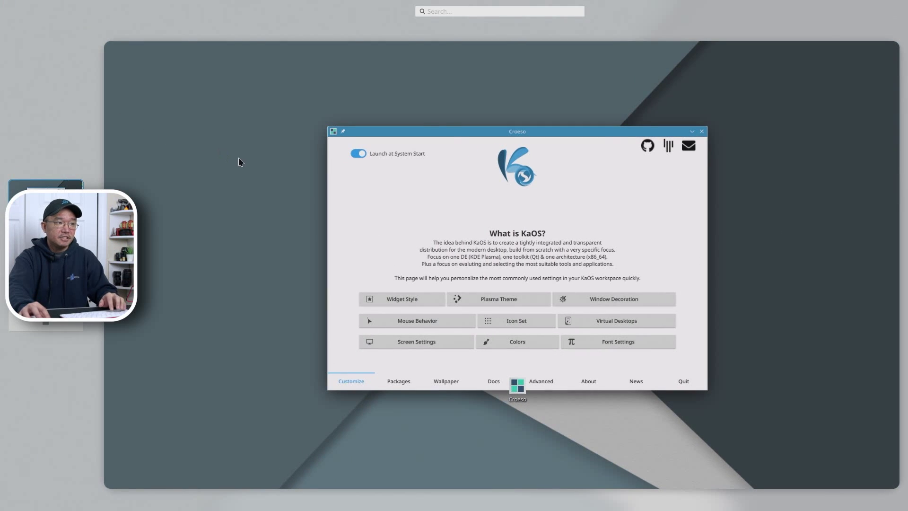
left_click(577, 160)
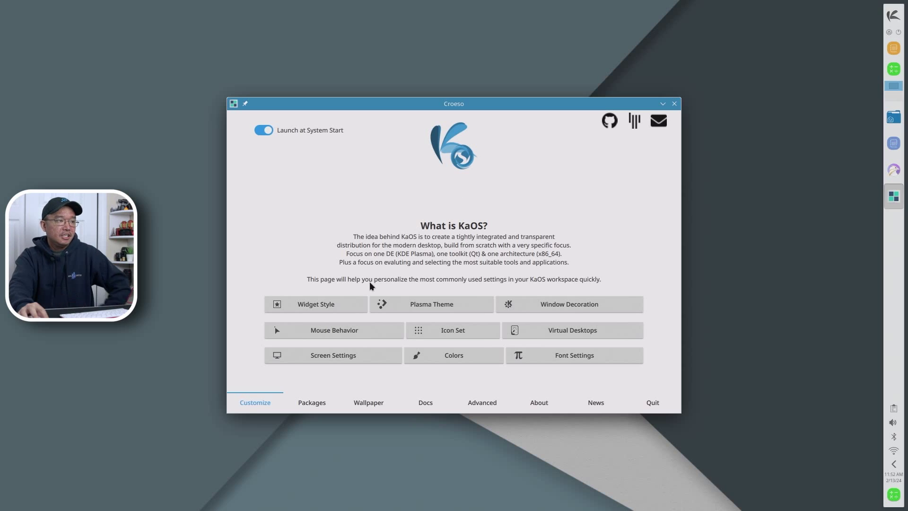
Open Croeso's Widget Style settings, view kvantum as the current style, and close them
left_click(342, 302)
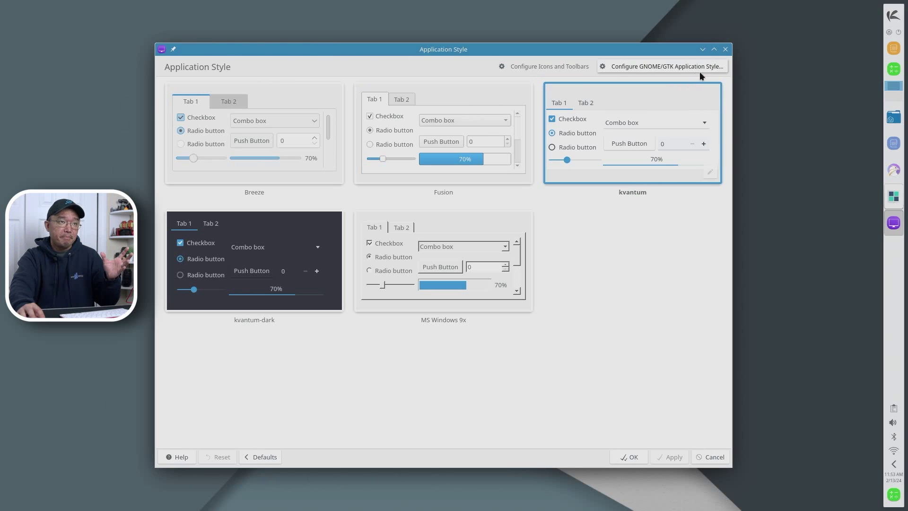
left_click(724, 50)
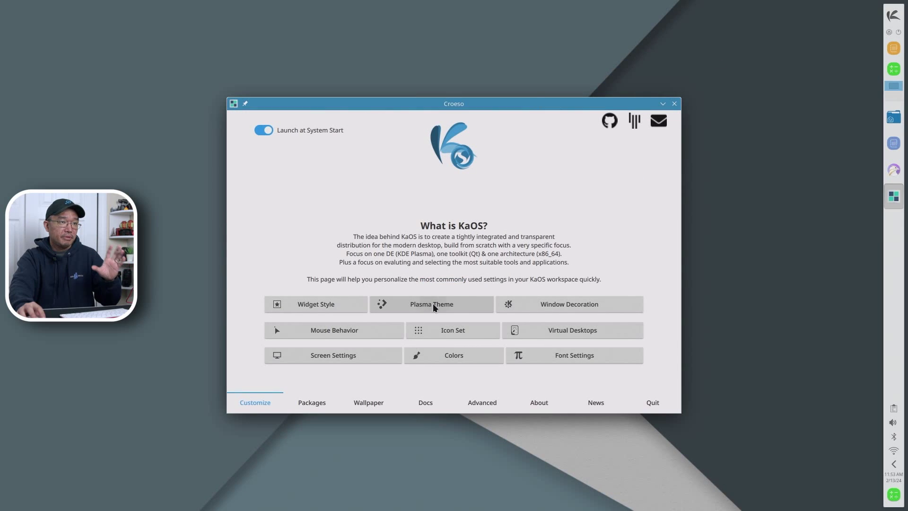
Browse the Plasma Style choices, close them with Midna unchanged, and open Window Decorations
left_click(433, 305)
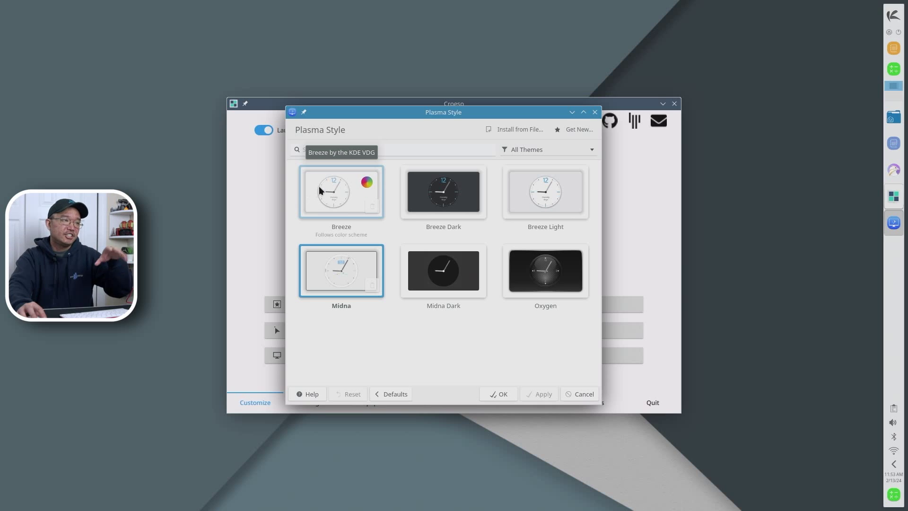
left_click(595, 114)
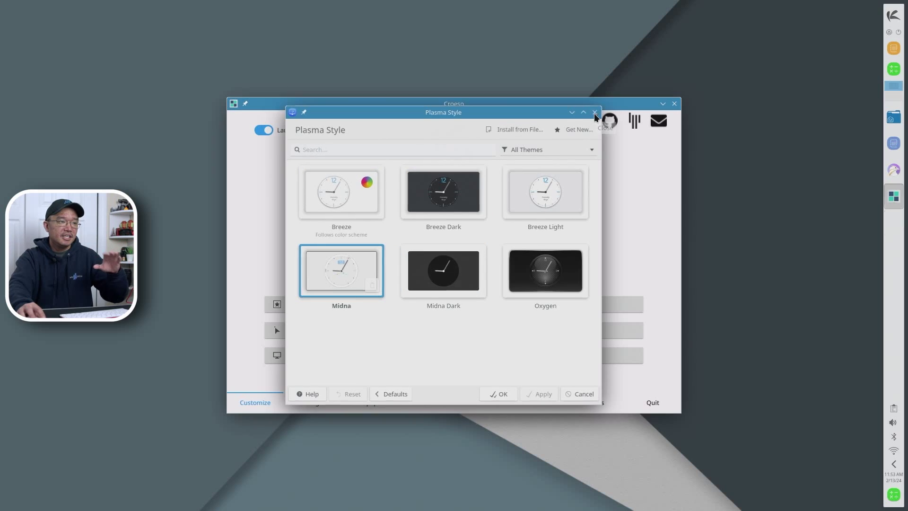
left_click(551, 304)
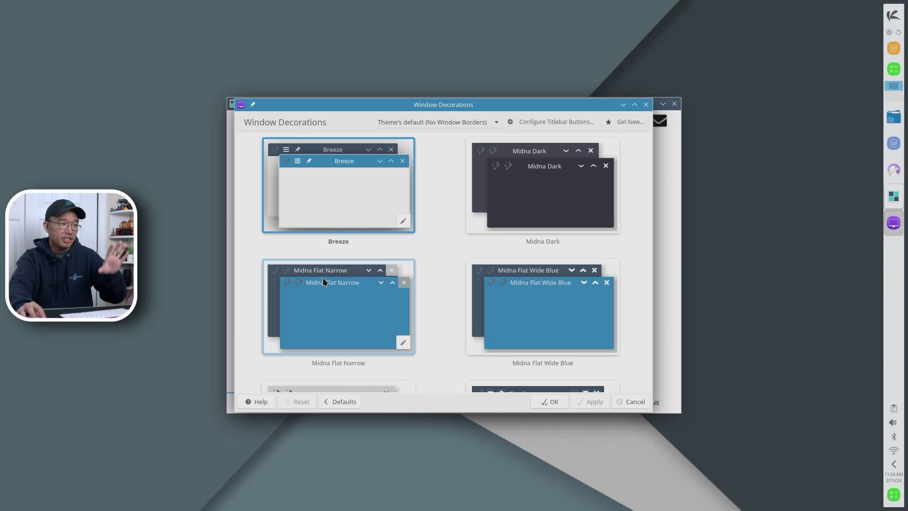
Apply the Midna Flat Wide Gray window decoration and move the dialog lower left
scroll(443, 257, "down", 2)
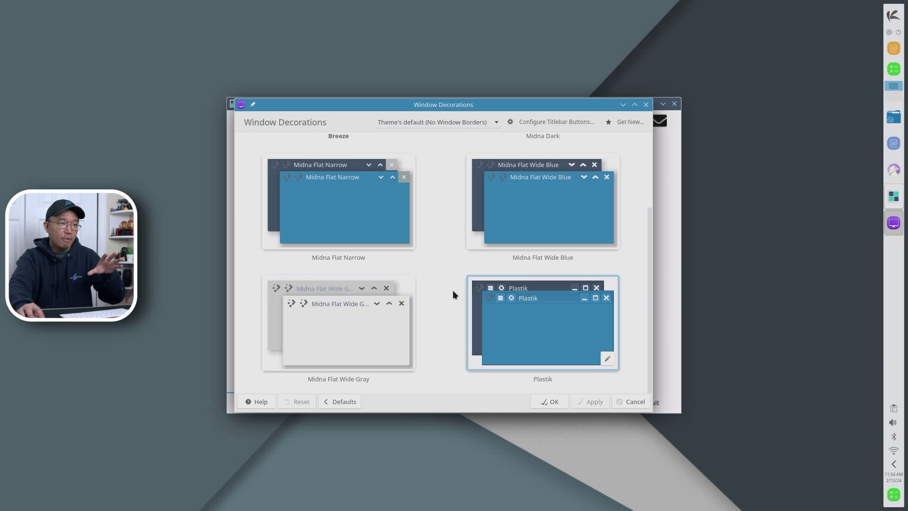
left_click(321, 325)
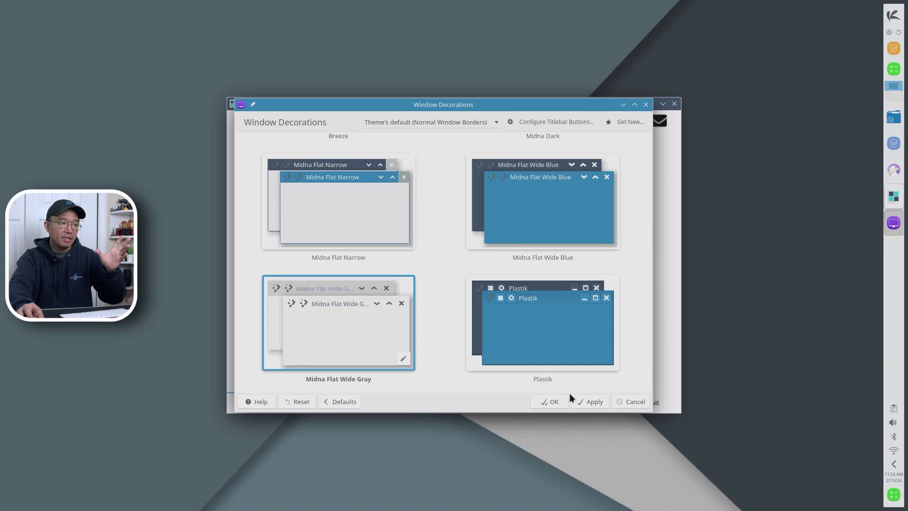
left_click(584, 401)
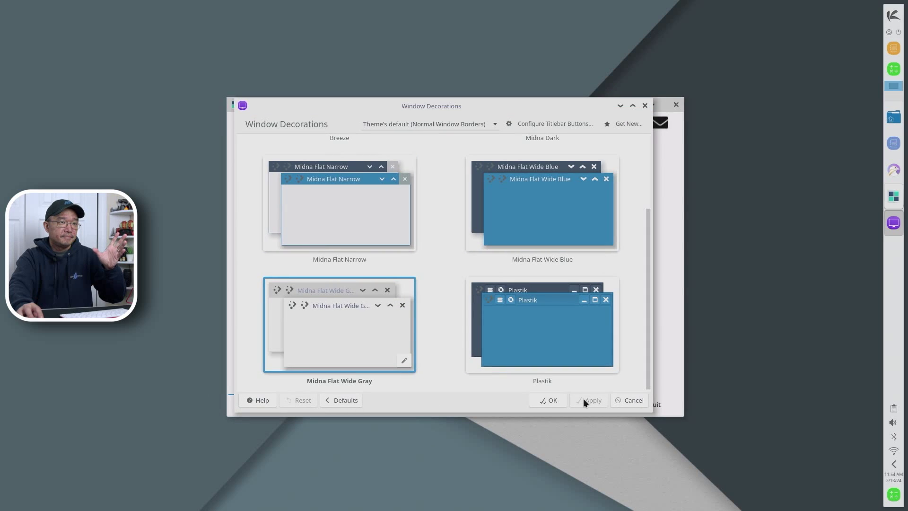
left_click_drag(473, 109, 448, 138)
Try the Midna Dark decoration, then reapply Midna Flat Wide Gray
scroll(494, 235, "up", 3)
left_click(495, 235)
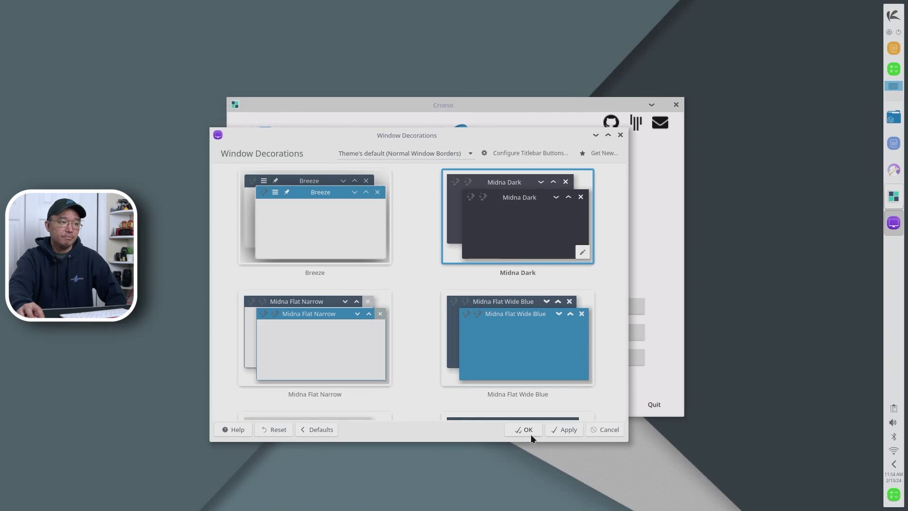
left_click(564, 429)
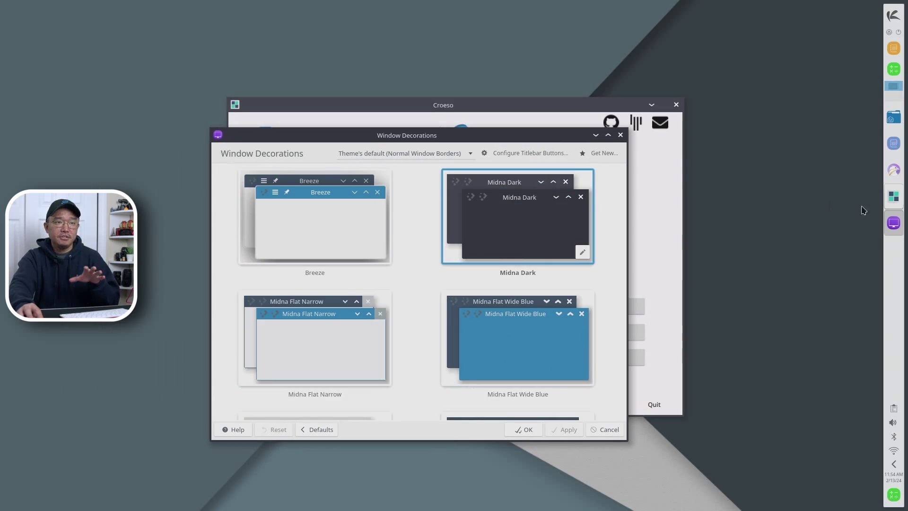
scroll(473, 307, "down", 2)
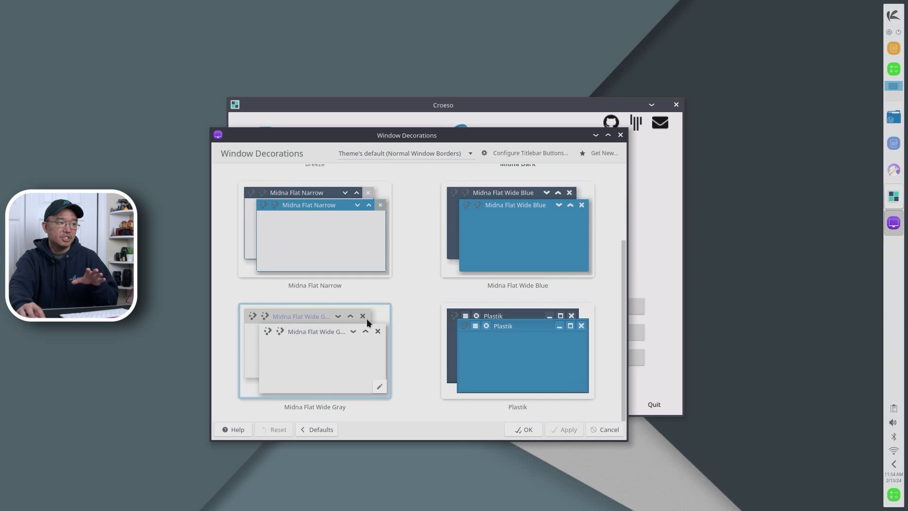
left_click(341, 336)
left_click(564, 430)
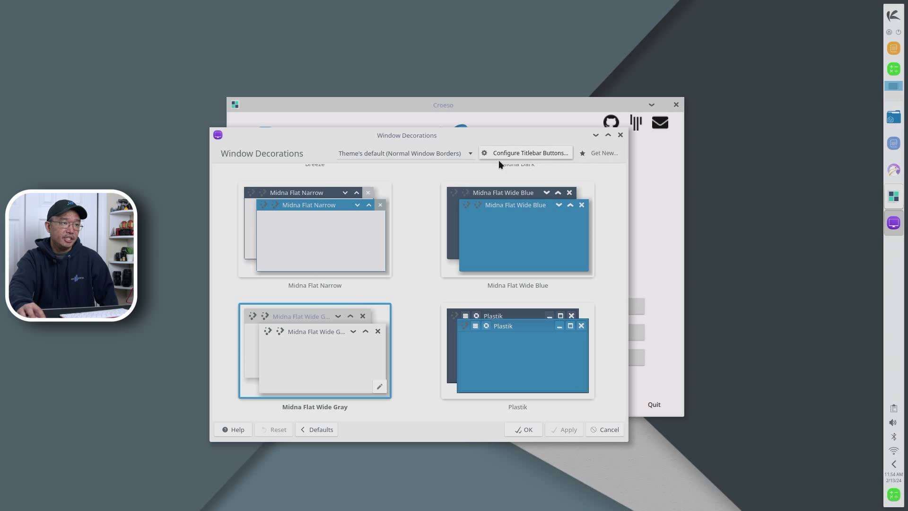
left_click(620, 135)
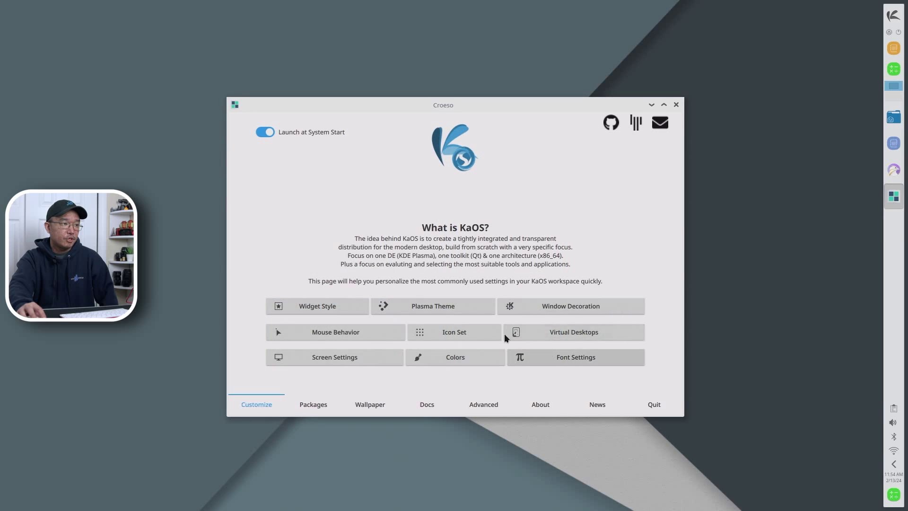
left_click(344, 343)
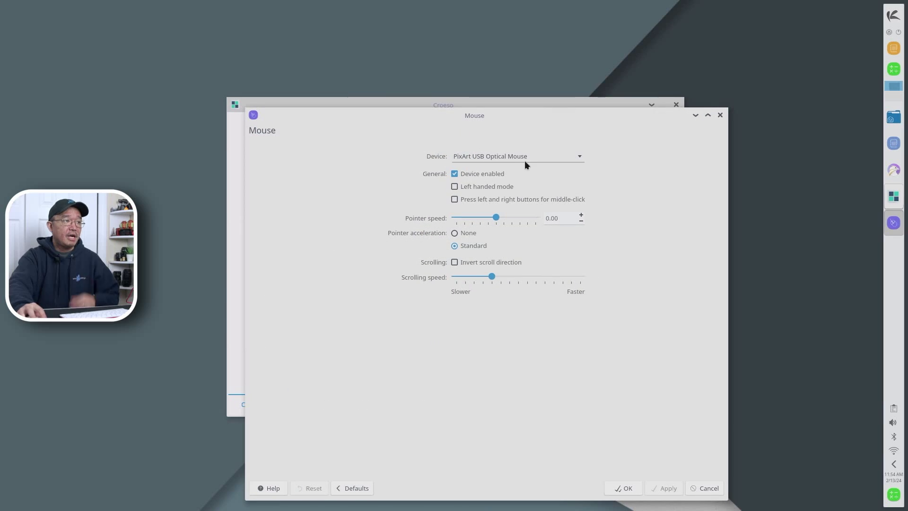
left_click(719, 115)
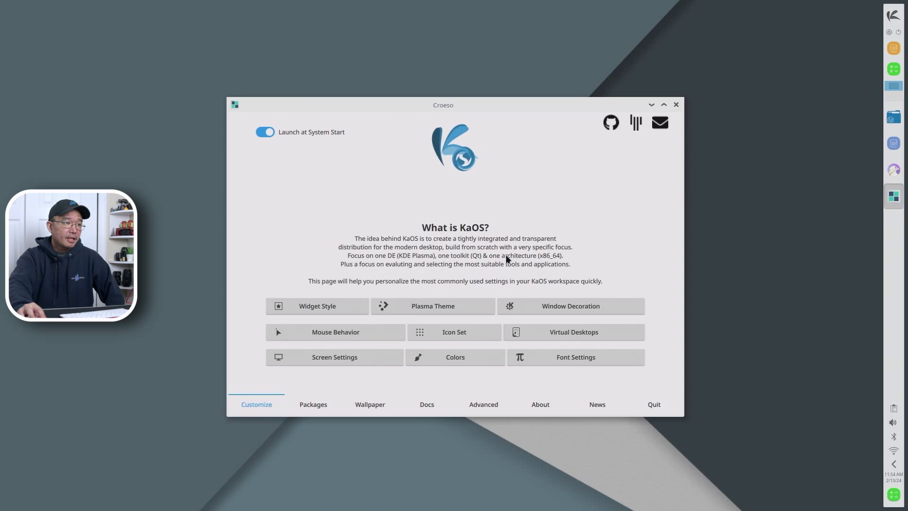
left_click(444, 333)
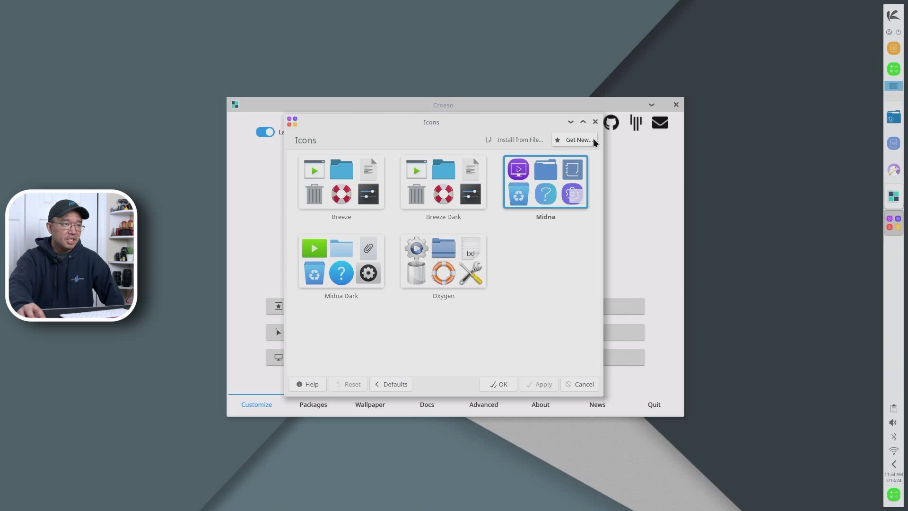
left_click(595, 123)
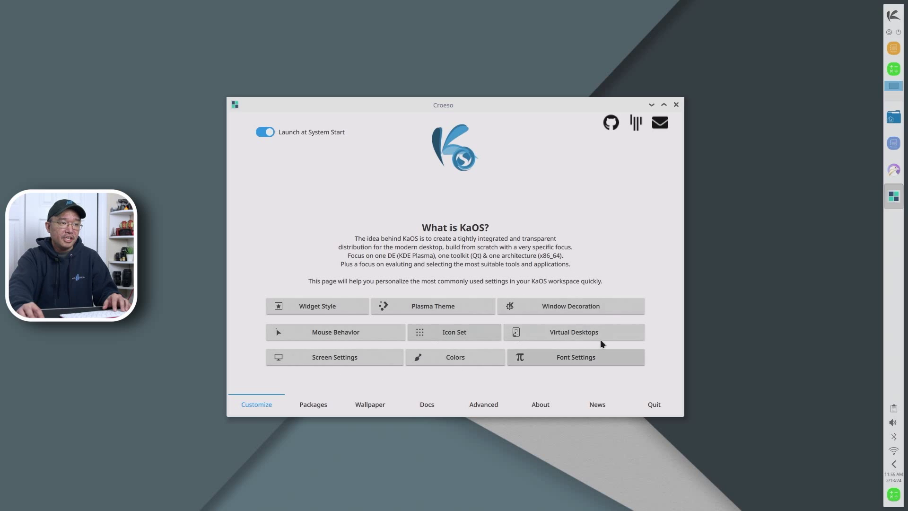
Browse Croeso's package groups, wallpapers sorted by Latest, documentation, Advanced and About KaOS pages
left_click(310, 406)
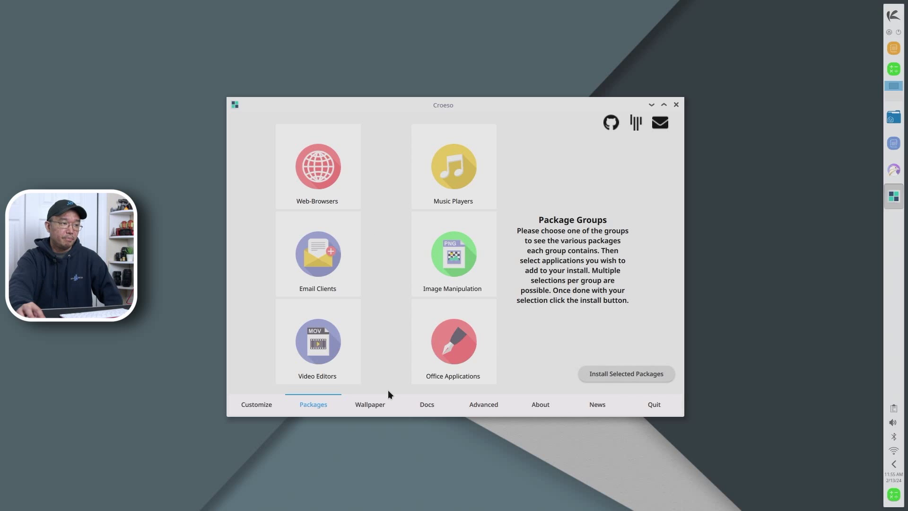
left_click(382, 403)
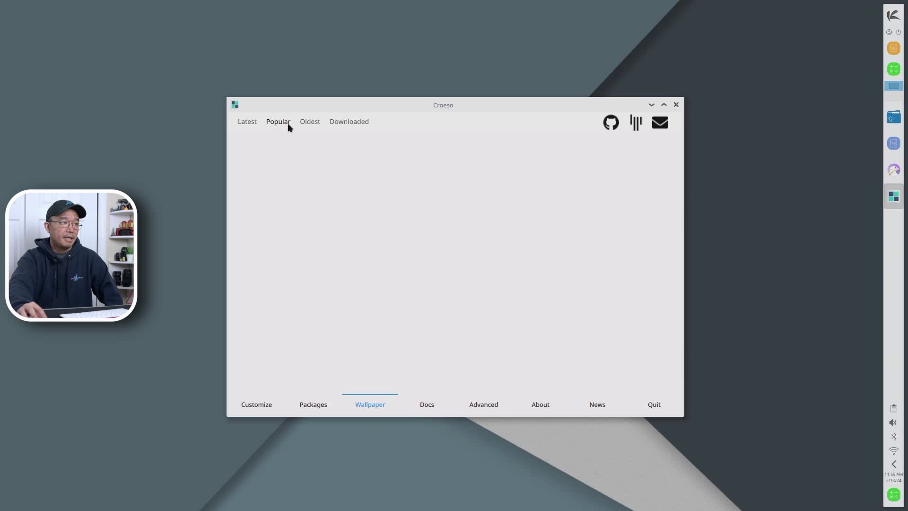
left_click(255, 121)
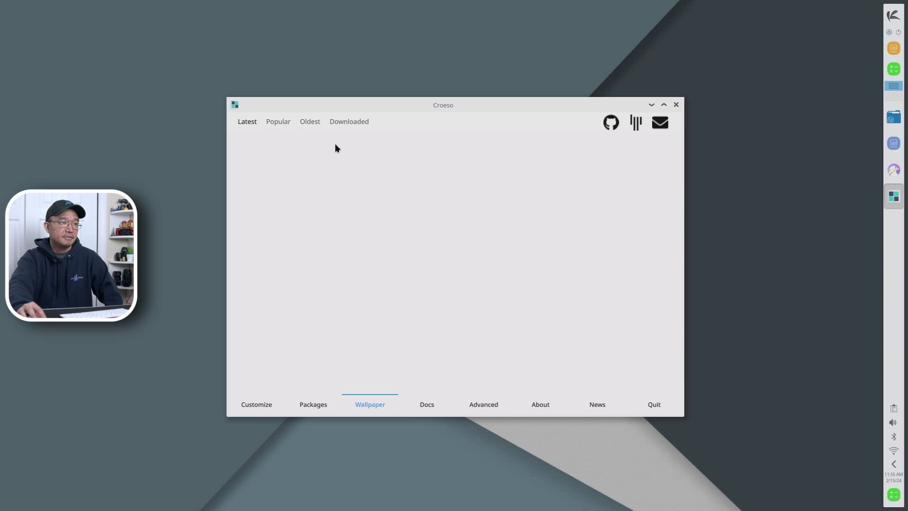
left_click(434, 408)
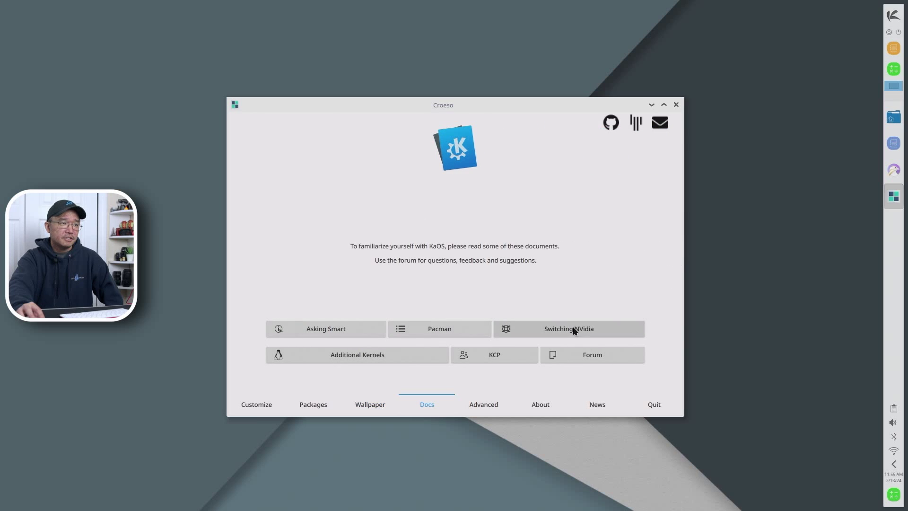
left_click(509, 403)
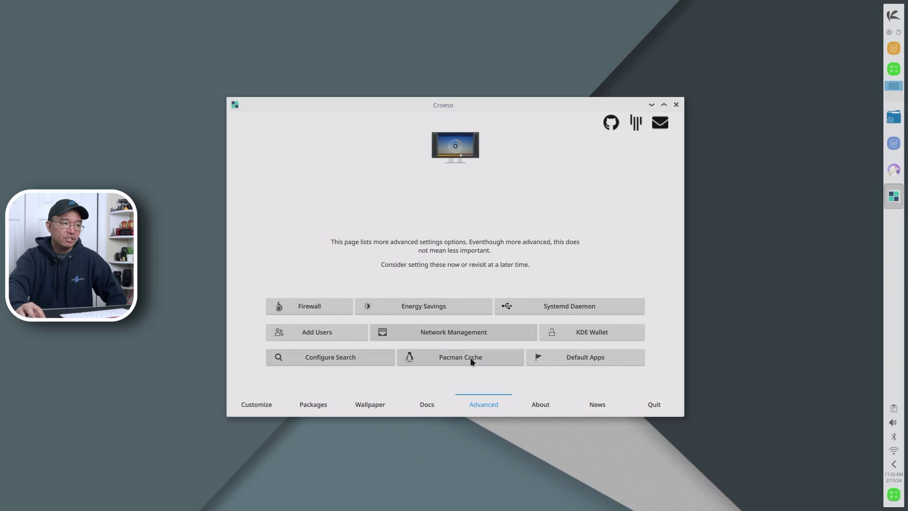
left_click(541, 406)
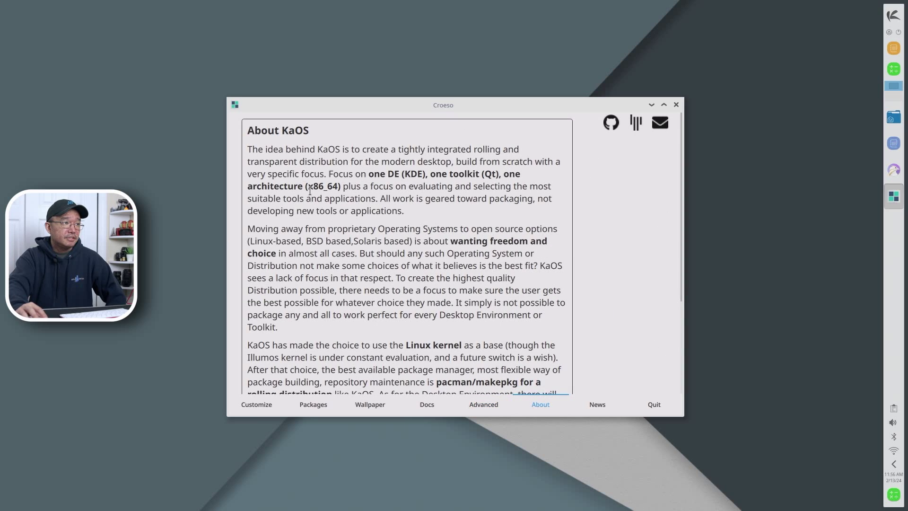
Highlight passages of the About KaOS text, such as 'Focus on one DE', while reading
left_click_drag(263, 149, 400, 154)
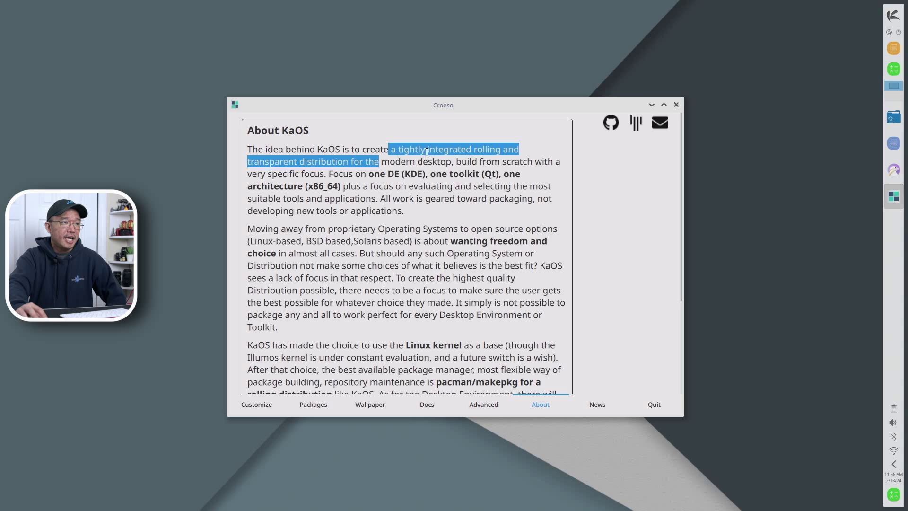
left_click(437, 151)
left_click_drag(305, 161, 428, 161)
left_click(460, 162)
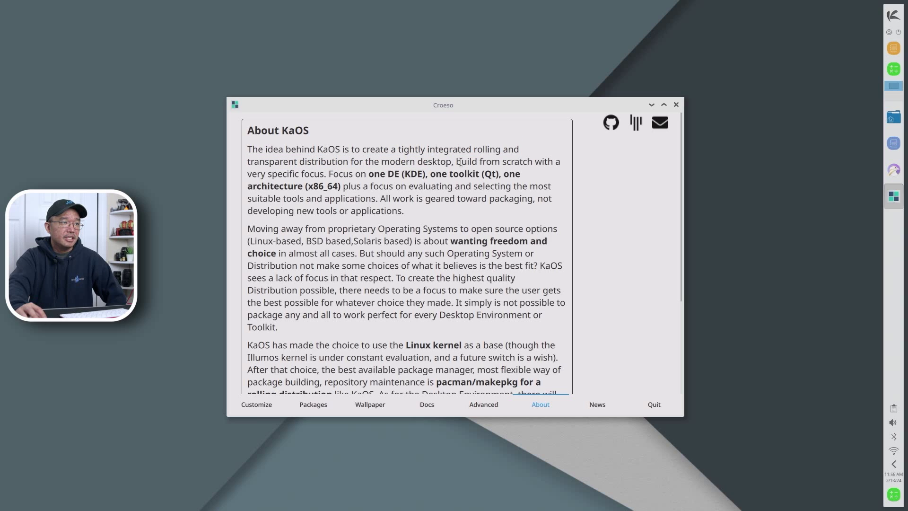
left_click_drag(486, 162, 535, 161)
left_click(369, 158)
left_click_drag(330, 176, 401, 175)
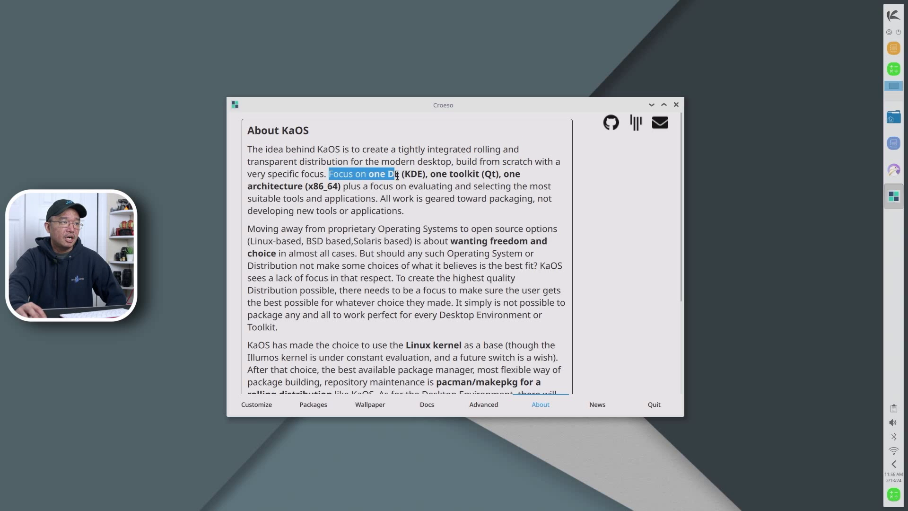
left_click(414, 175)
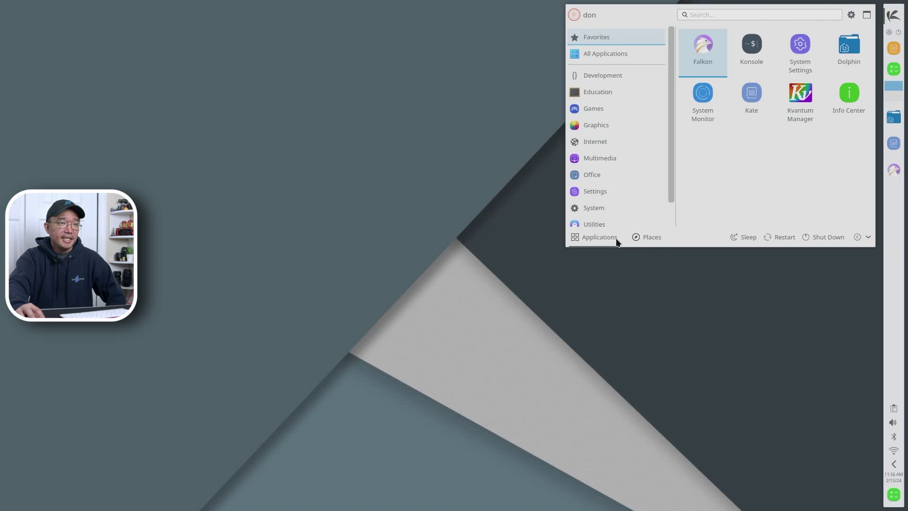
Search 'setting' in the launcher and open System Settings on its Quick Settings page
type("setting")
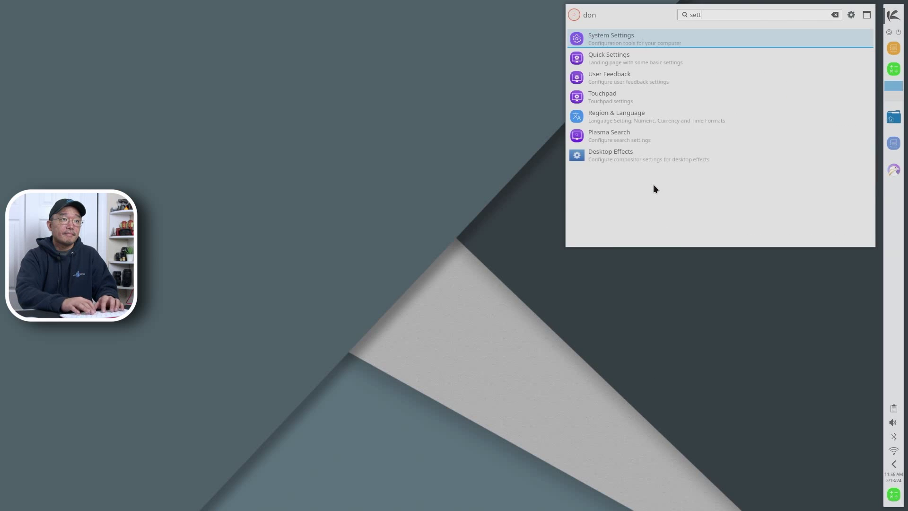
left_click(616, 32)
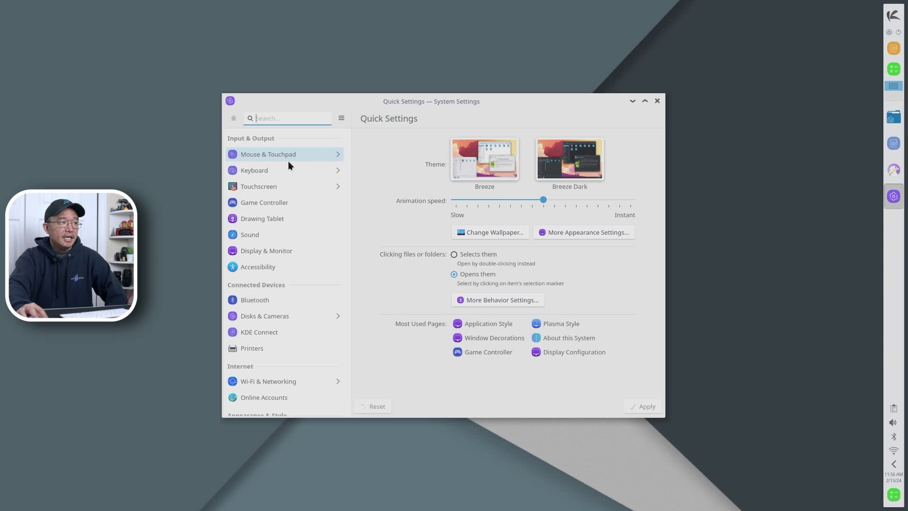
scroll(276, 333, "down", 6)
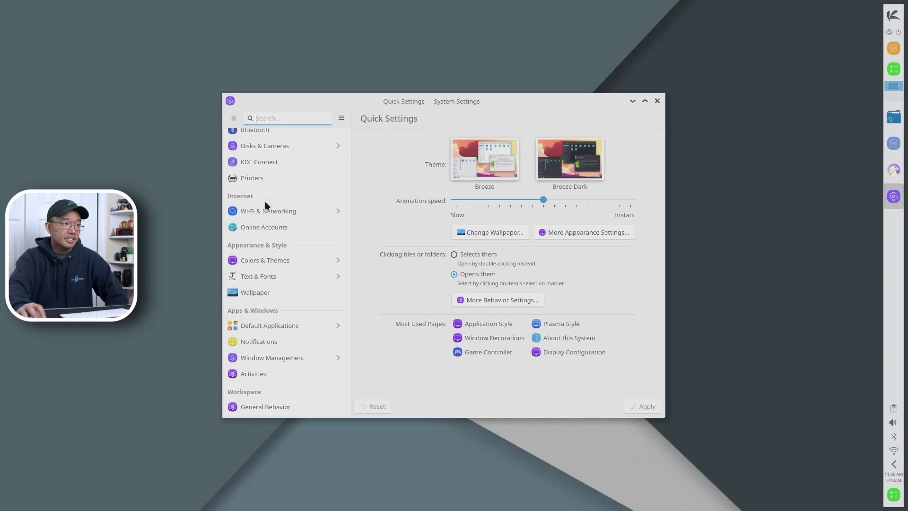
scroll(272, 264, "up", 6)
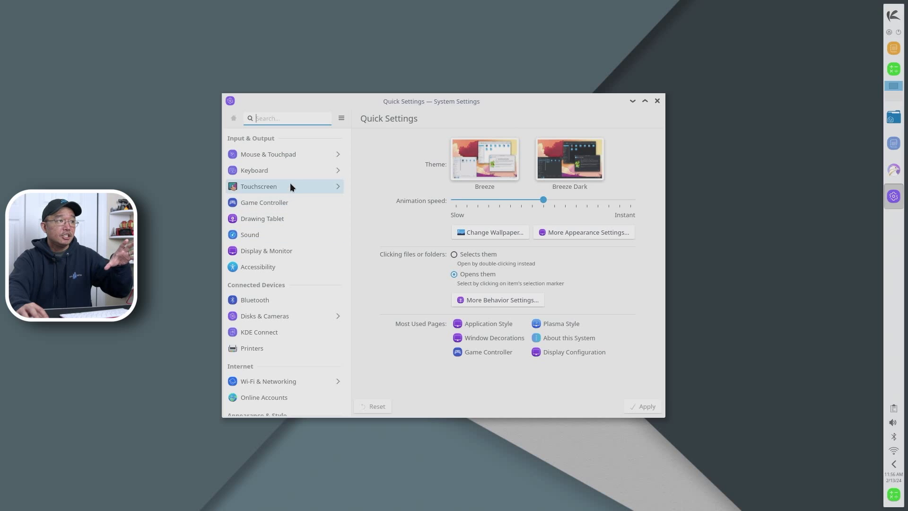
scroll(311, 324, "down", 3)
scroll(312, 325, "up", 3)
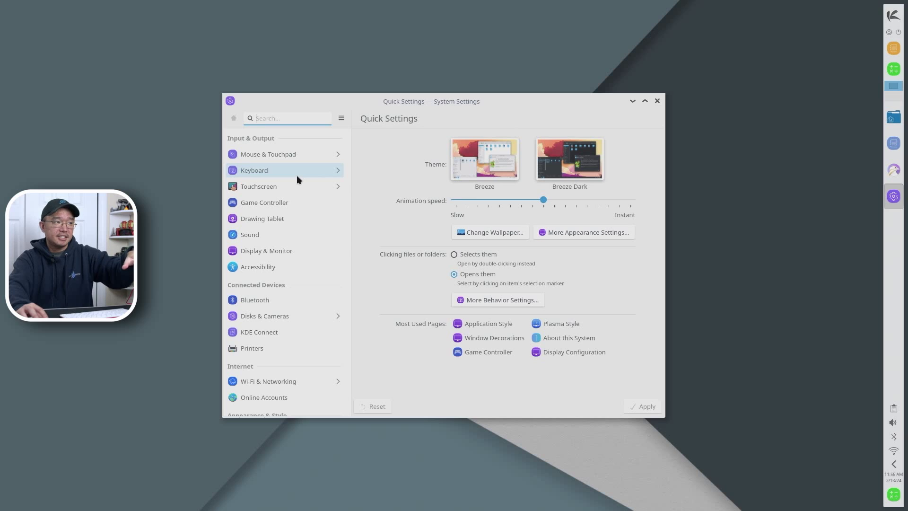
View the Mouse & Touchpad and Keyboard settings pages, returning to the categories each time
left_click(277, 156)
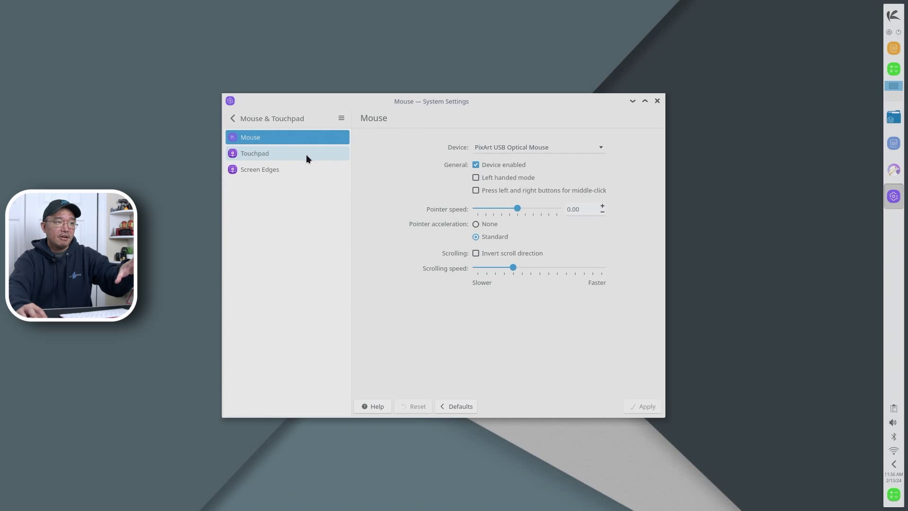
left_click(233, 119)
left_click(258, 171)
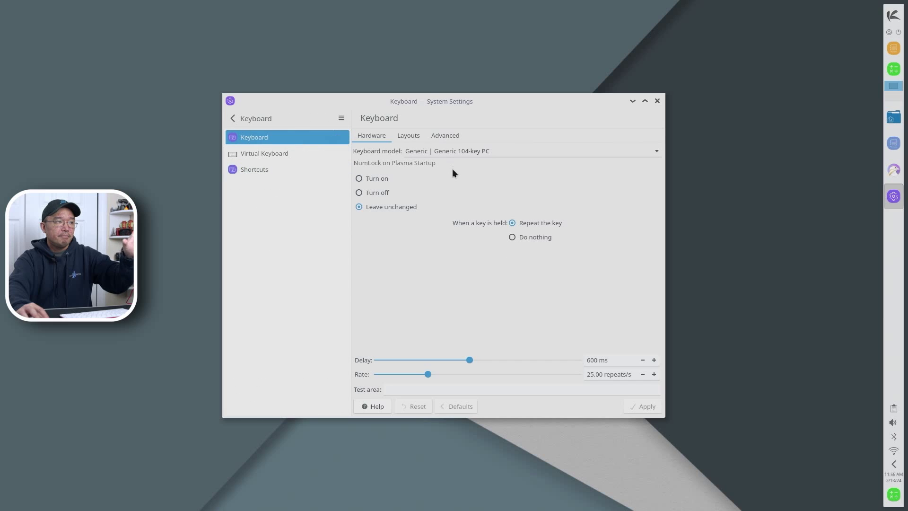
left_click(248, 119)
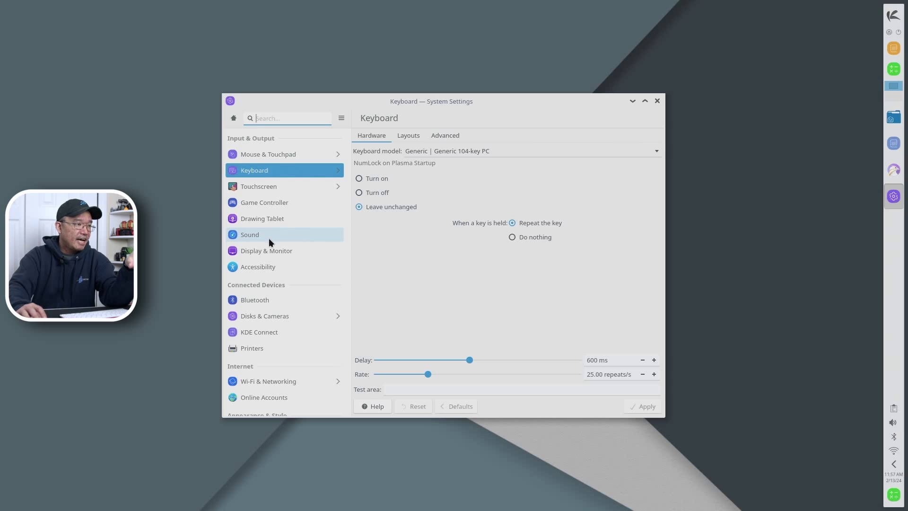
Scroll through the settings sidebar and open the Notifications page
scroll(269, 237, "down", 2)
key("Up")
scroll(298, 220, "down", 3)
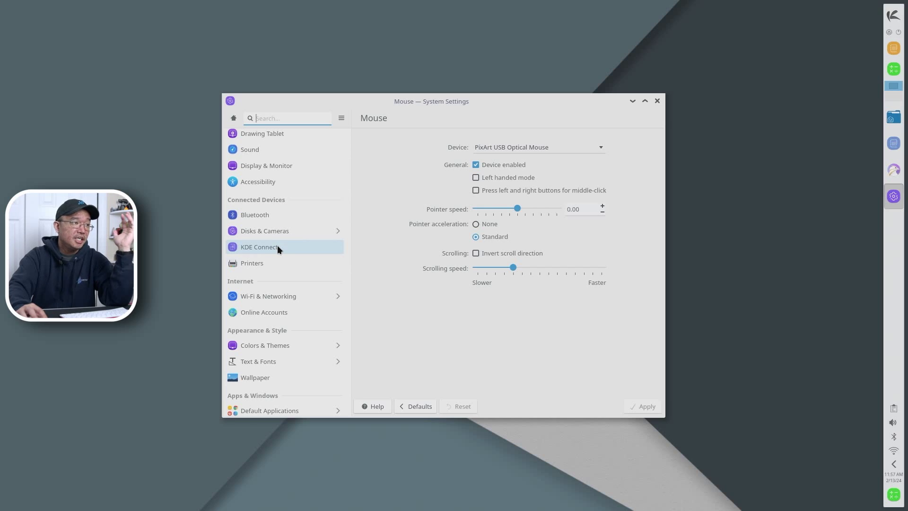
scroll(278, 250, "down", 2)
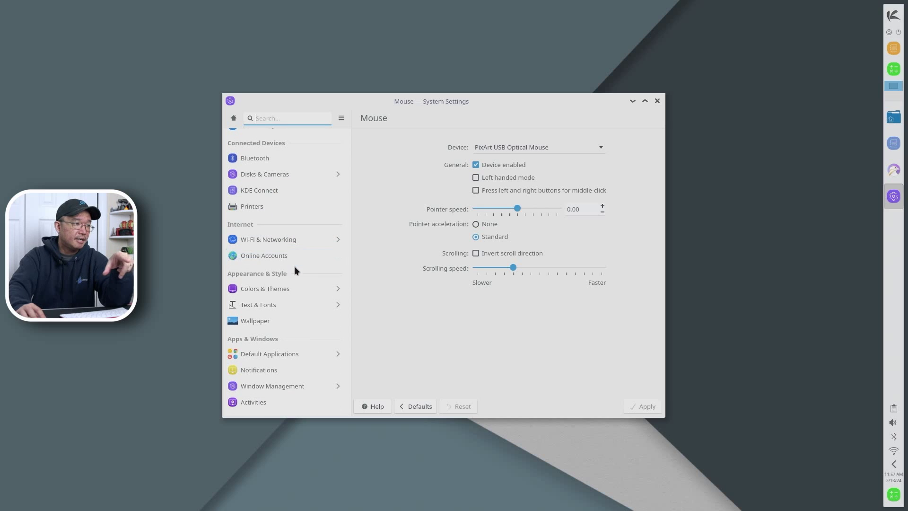
scroll(285, 322, "down", 2)
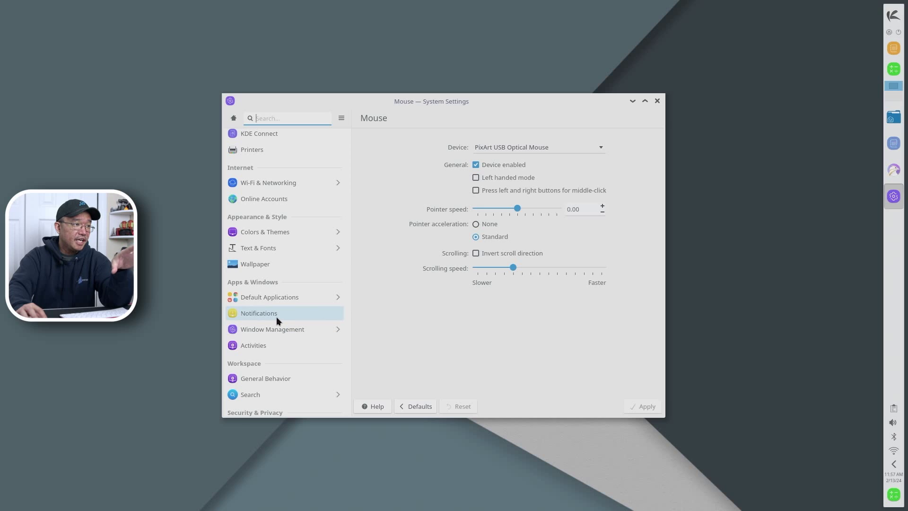
left_click(276, 315)
scroll(302, 284, "down", 3)
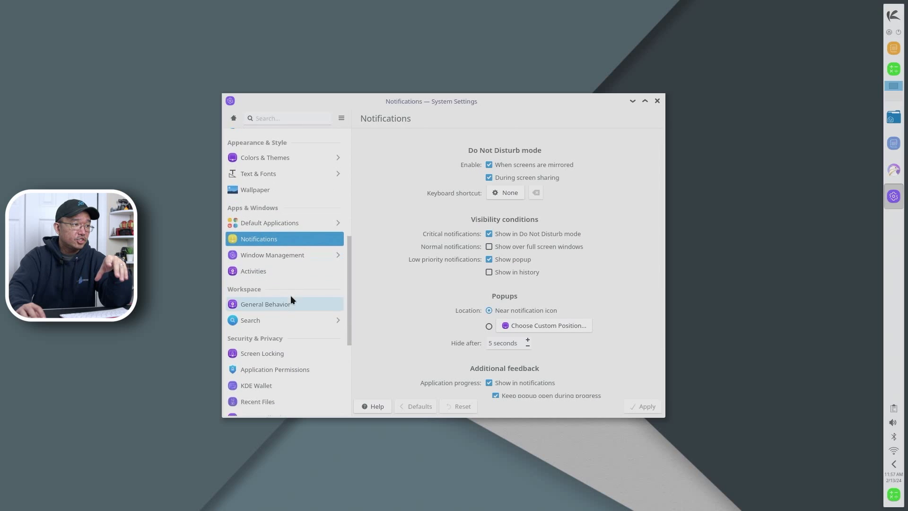
scroll(289, 379, "down", 2)
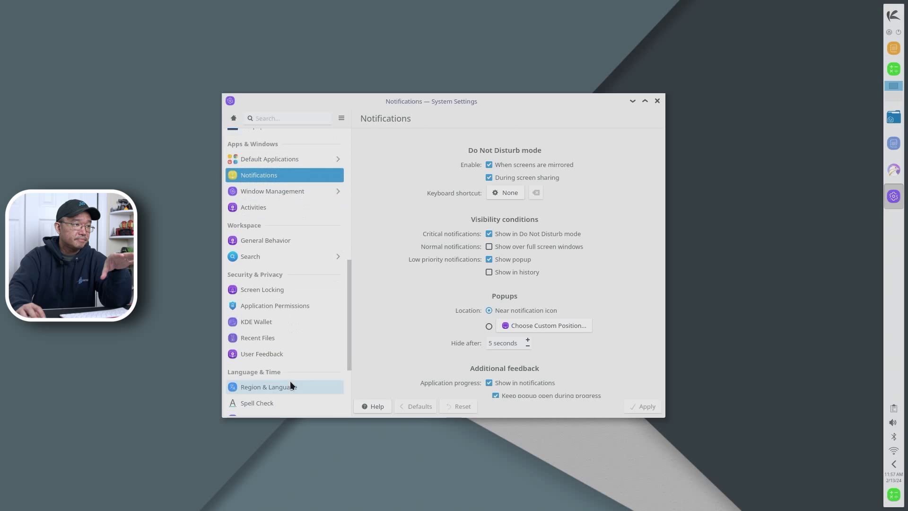
scroll(286, 331, "down", 4)
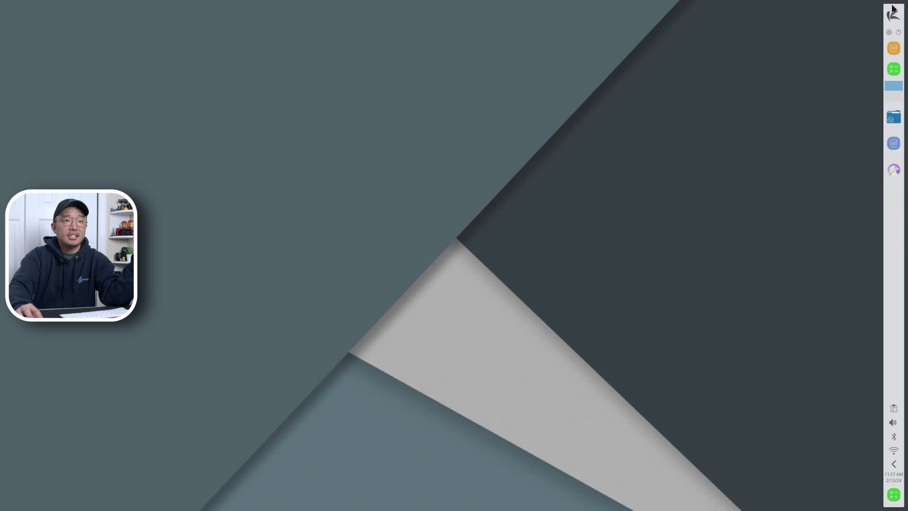
Open the panel's calculator and sticky note widgets
left_click(897, 73)
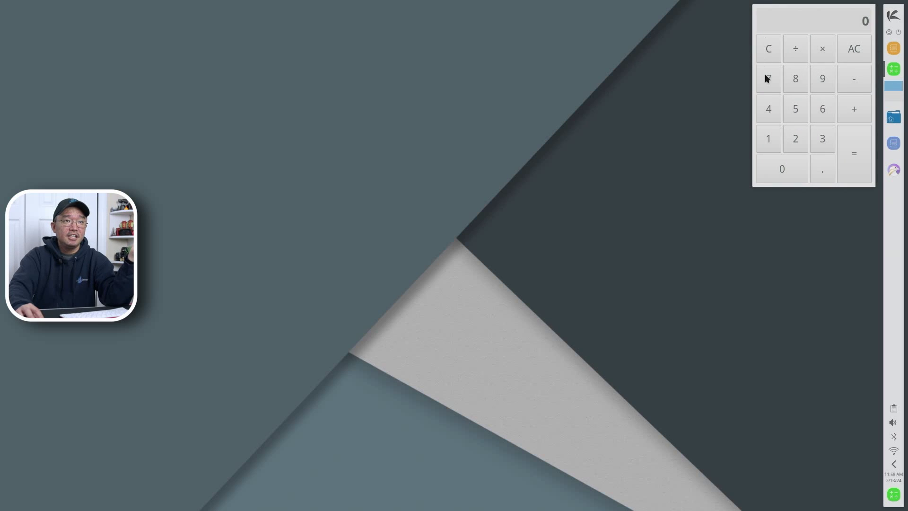
left_click(894, 49)
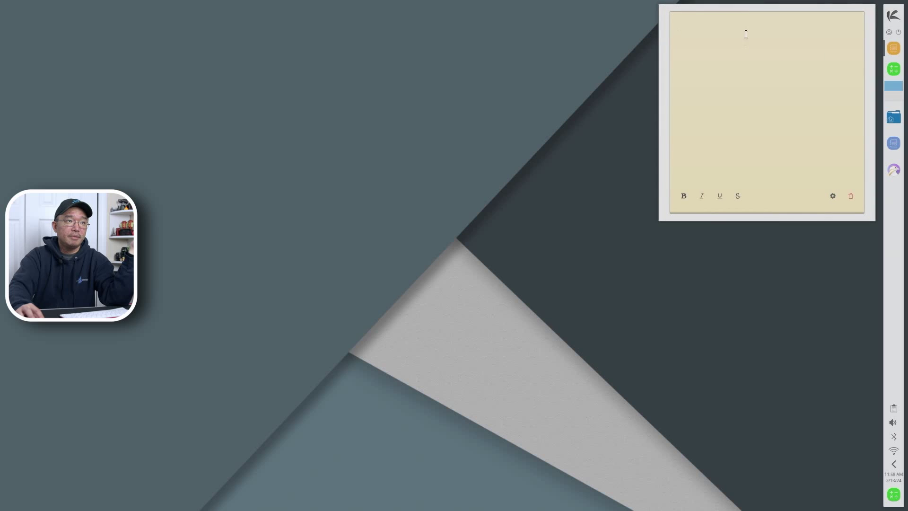
left_click(898, 74)
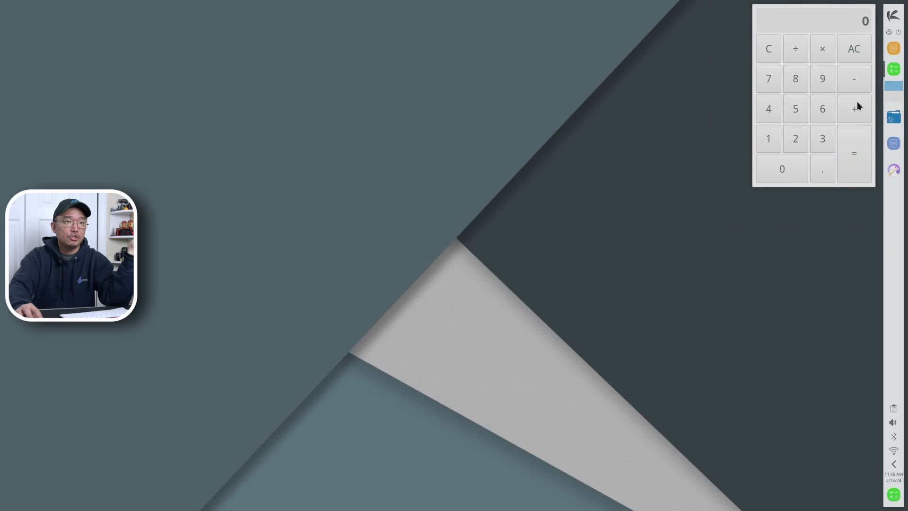
Enter panel edit mode, move the panel to the bottom edge, then back to the right
left_click(885, 202)
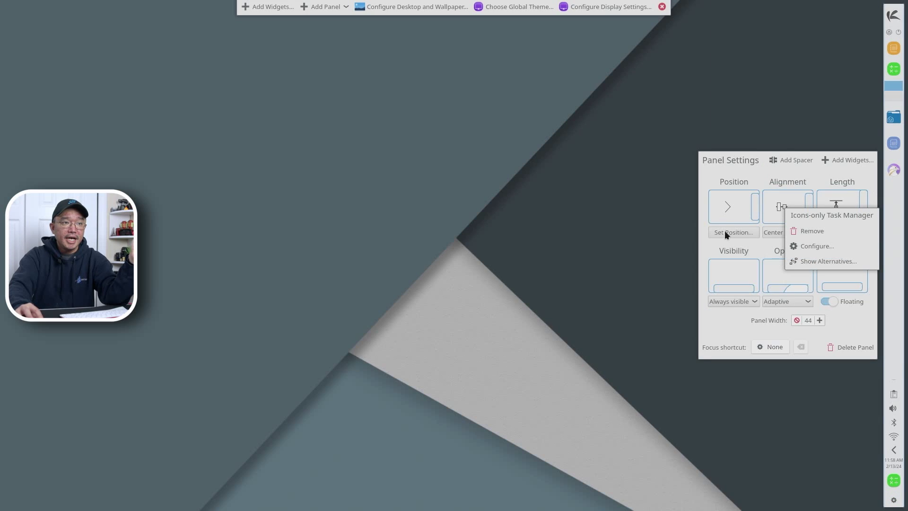
left_click(740, 229)
left_click(734, 215)
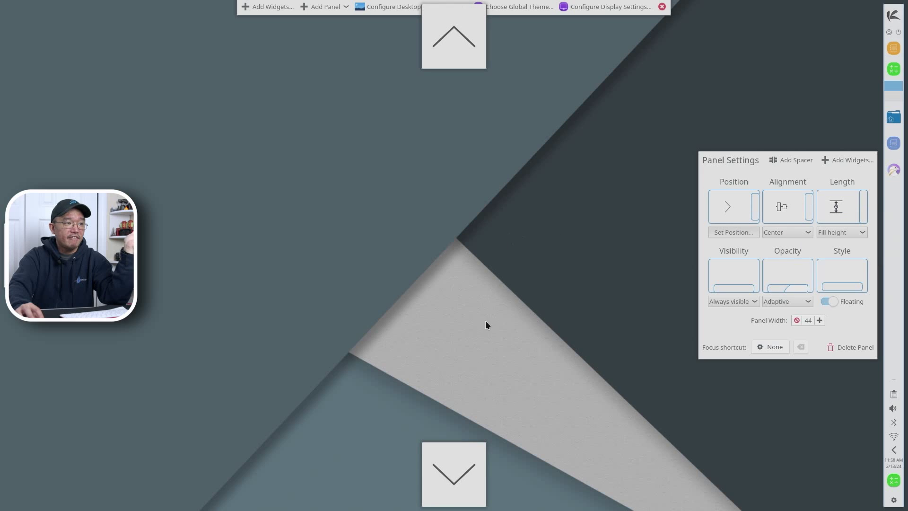
left_click(462, 451)
mouse_move(446, 506)
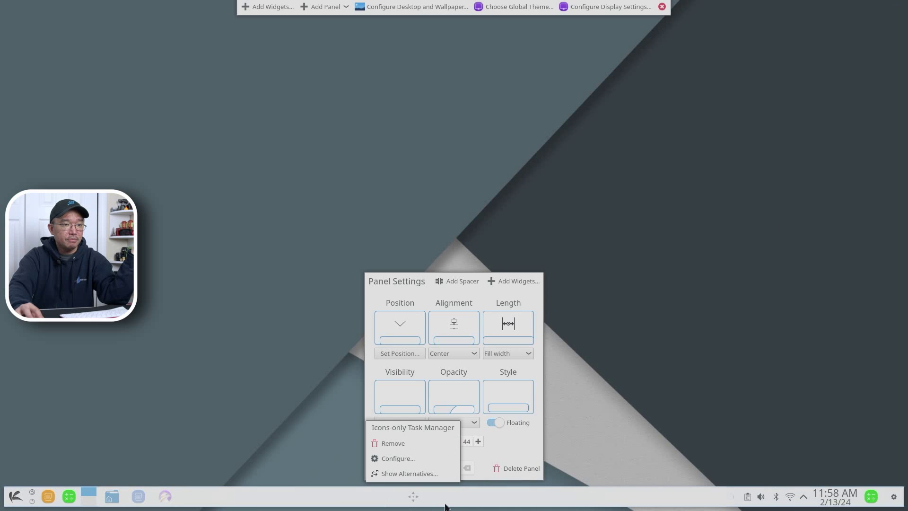
left_click(383, 354)
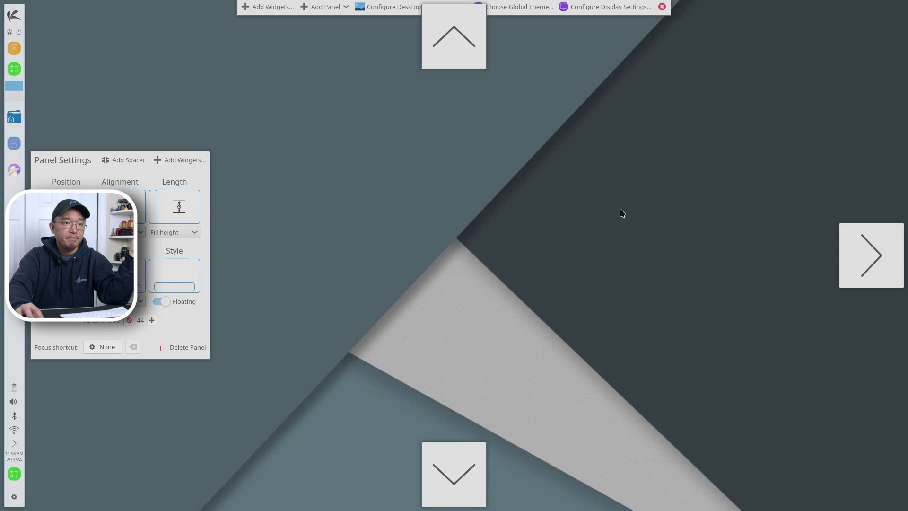
left_click(846, 269)
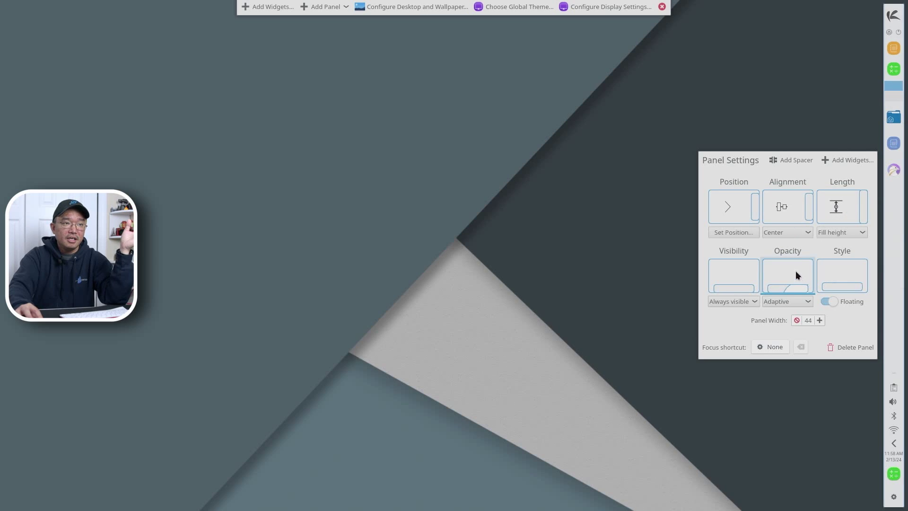
Turn the panel's Floating switch off and then back on
left_click(828, 302)
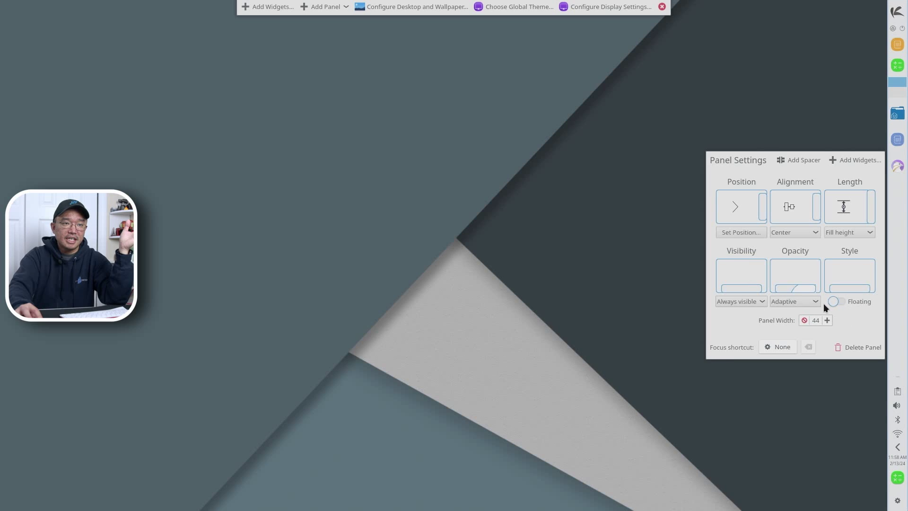
mouse_move(905, 13)
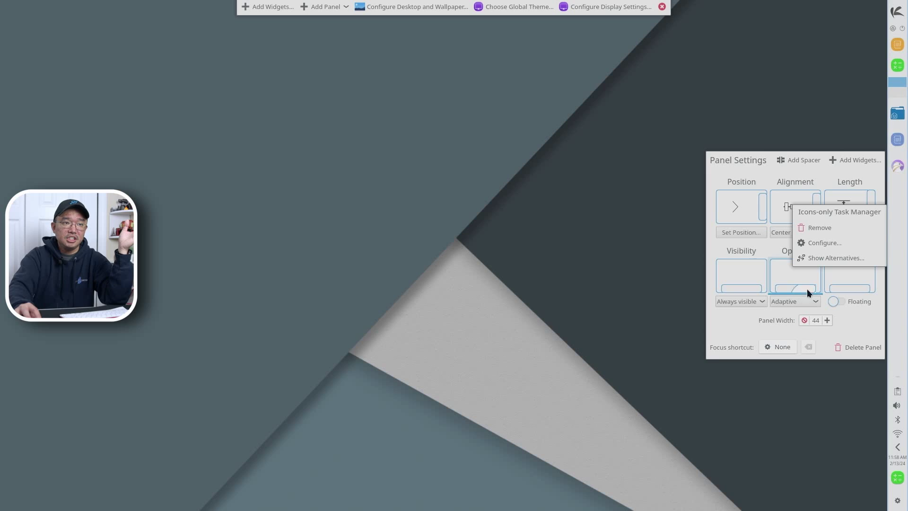
left_click(834, 301)
mouse_move(897, 10)
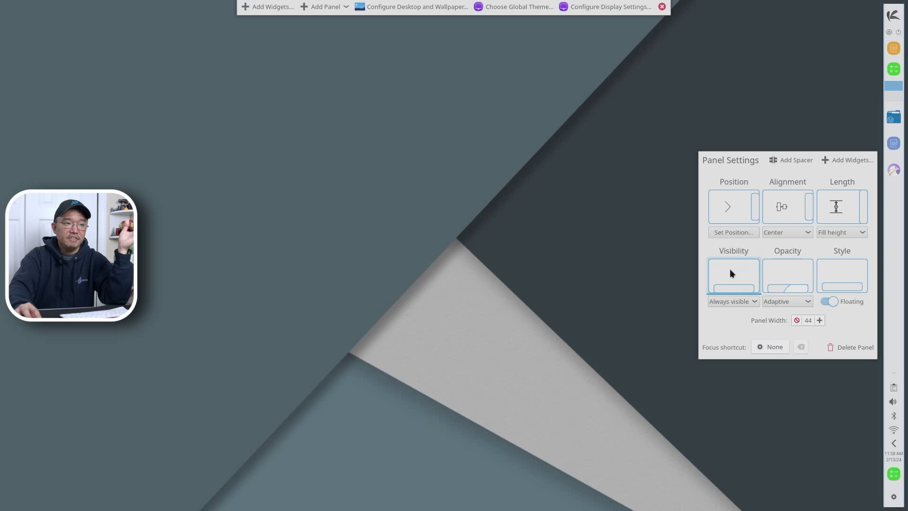
Inspect and dismiss the Icons-only Task Manager's right-click menu
mouse_move(888, 220)
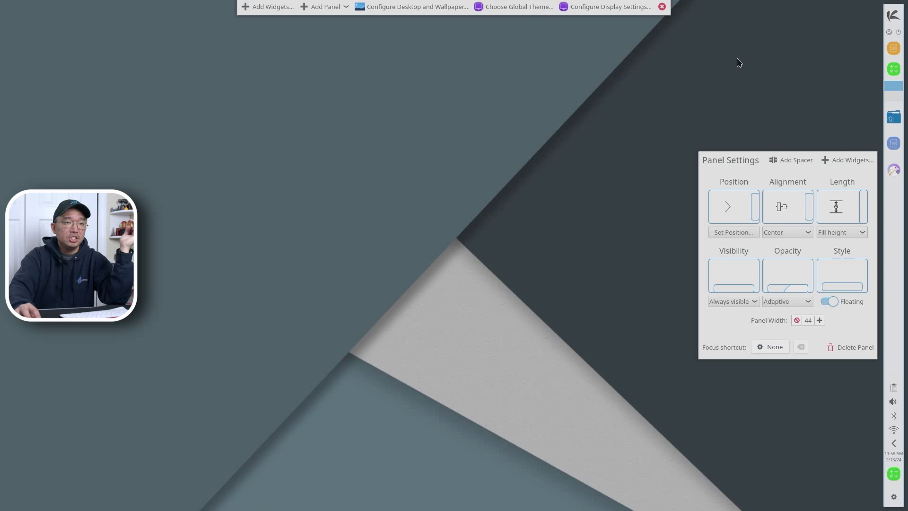
right_click(888, 226)
mouse_move(891, 59)
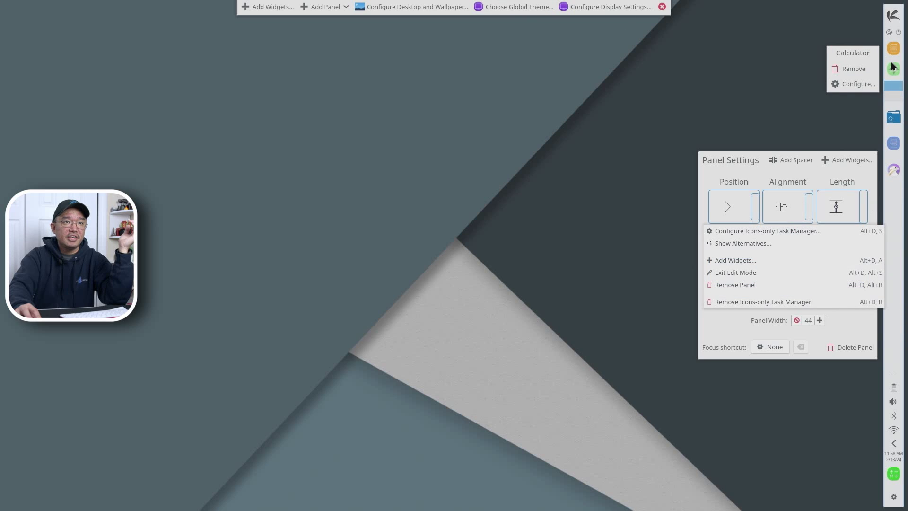
left_click(661, 259)
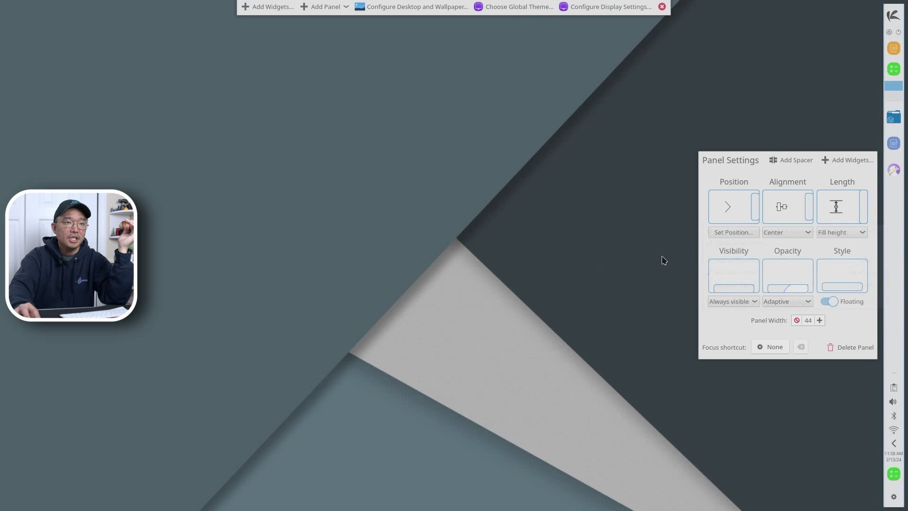
Leave edit mode and browse the application launcher's Multimedia category
left_click(662, 7)
left_click(901, 17)
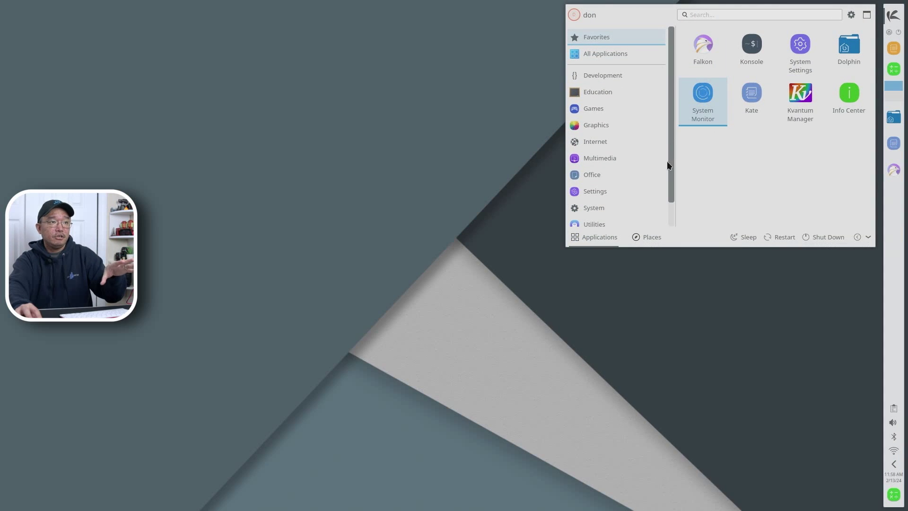
mouse_move(665, 159)
left_click_drag(671, 155, 678, 81)
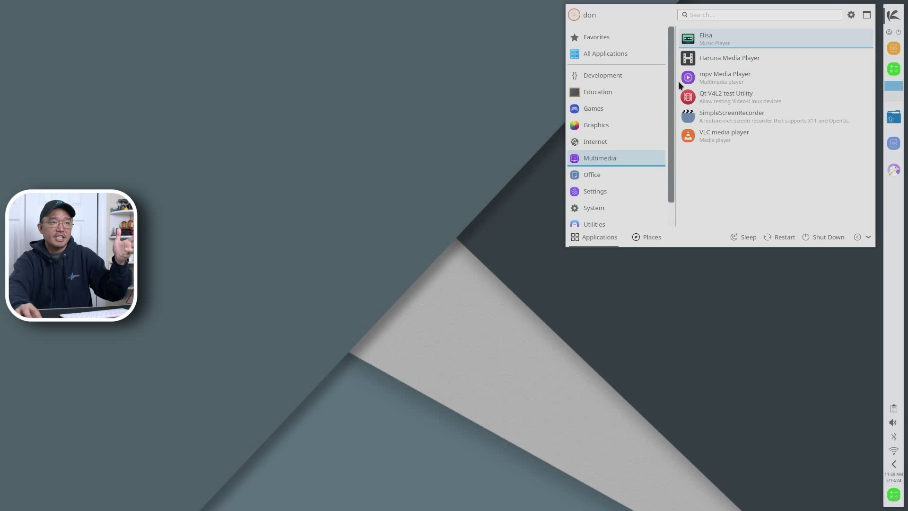
View the launcher's Show Alternatives list, keep Application Launcher, and close it with Esc
right_click(891, 20)
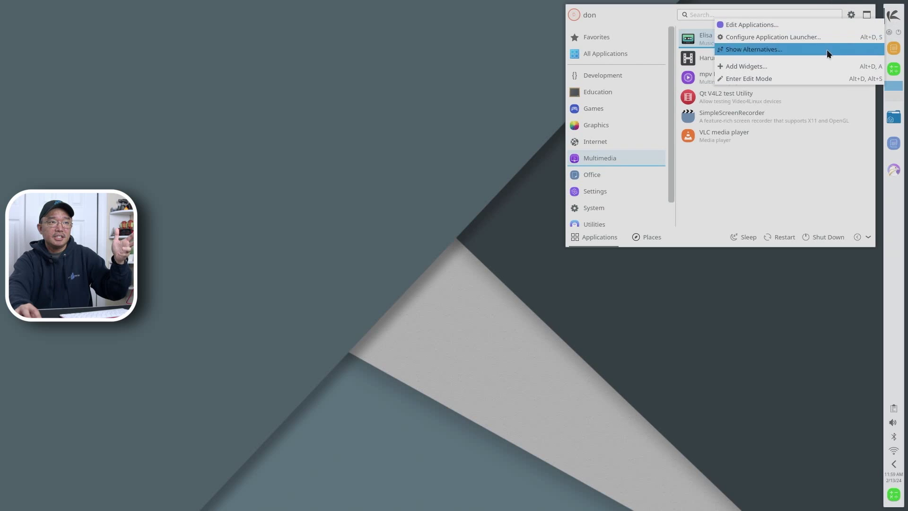
left_click(750, 79)
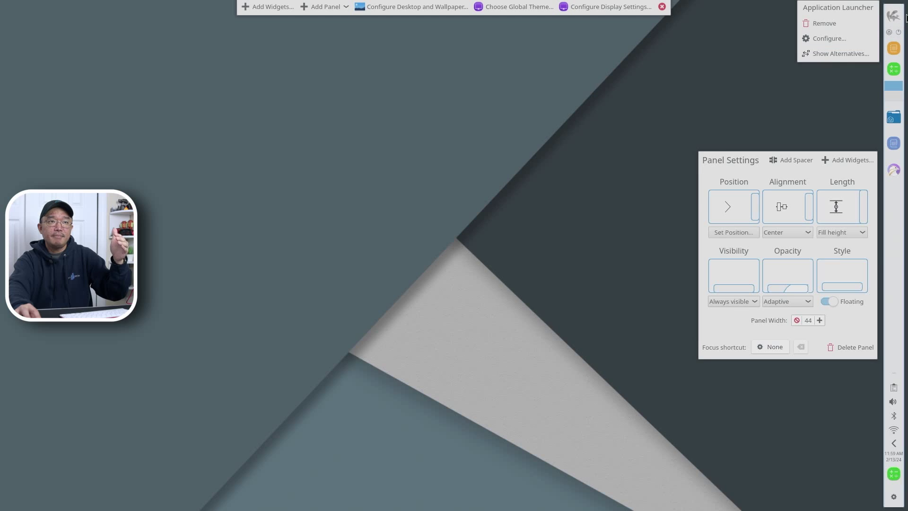
right_click(892, 20)
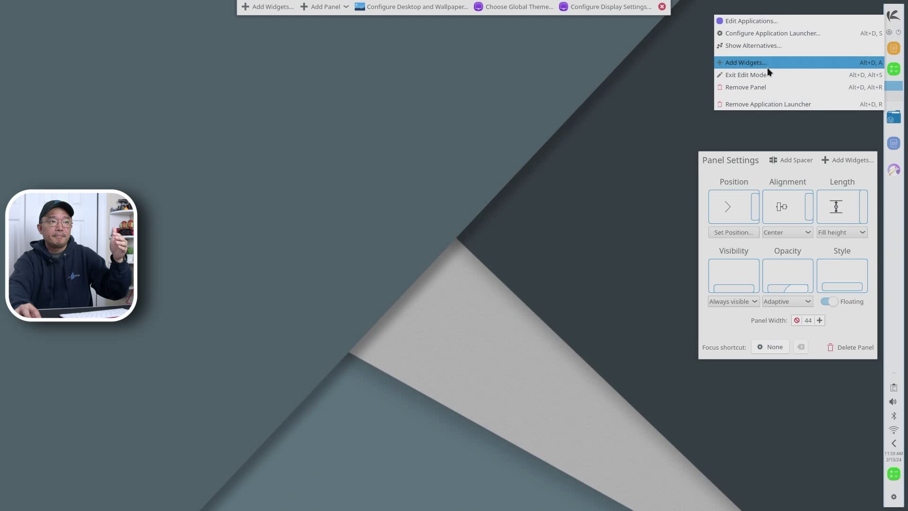
left_click(767, 45)
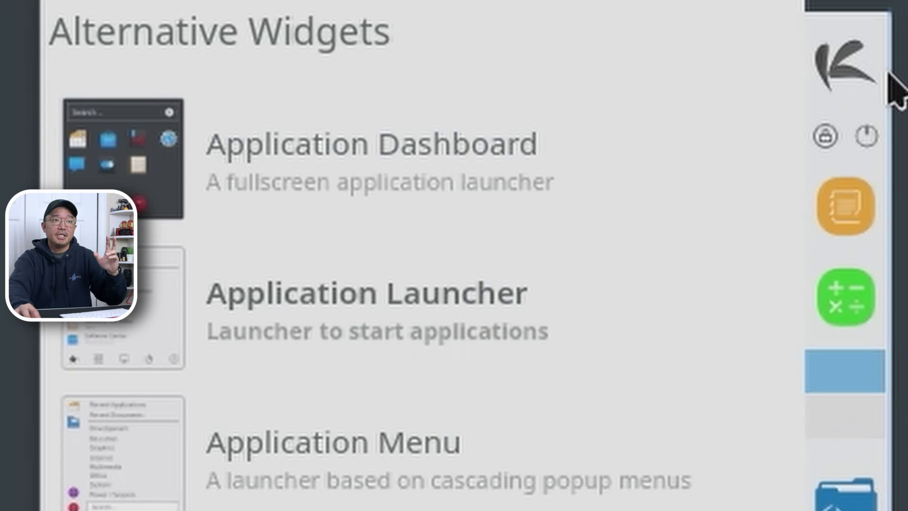
left_click(851, 69)
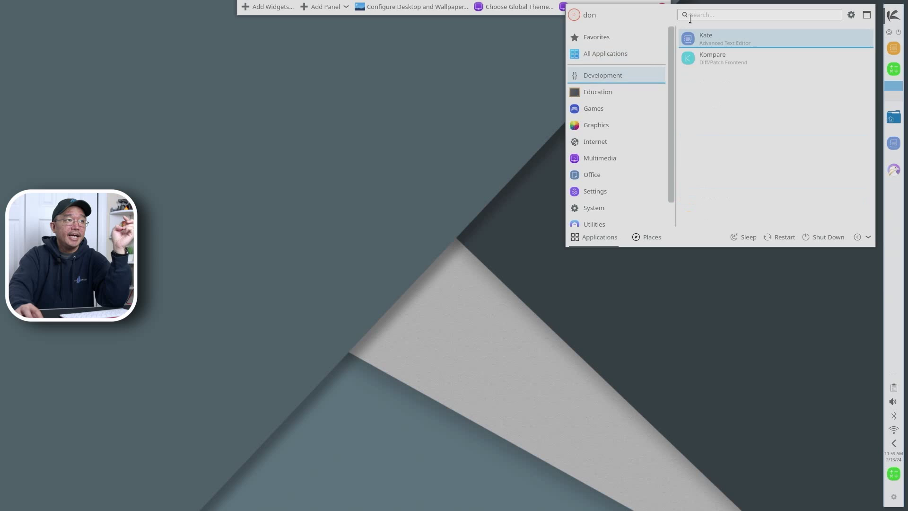
key("Escape")
Exit edit mode, open Dolphin from the panel, and move its window right
left_click(662, 7)
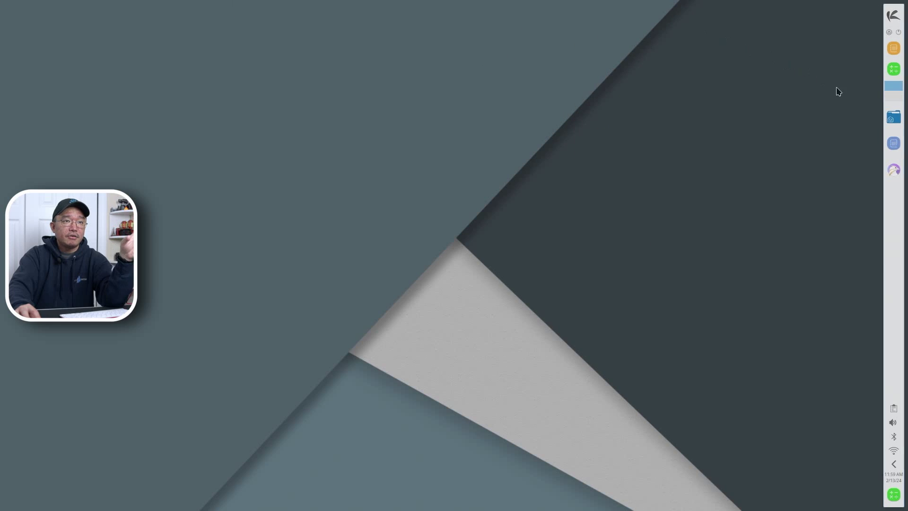
right_click(892, 120)
key("Escape")
left_click(893, 118)
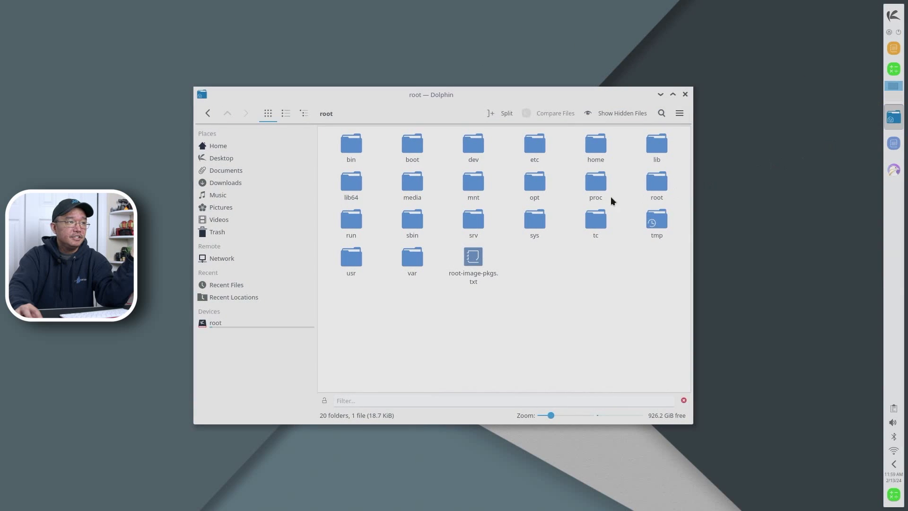
left_click_drag(432, 105, 508, 92)
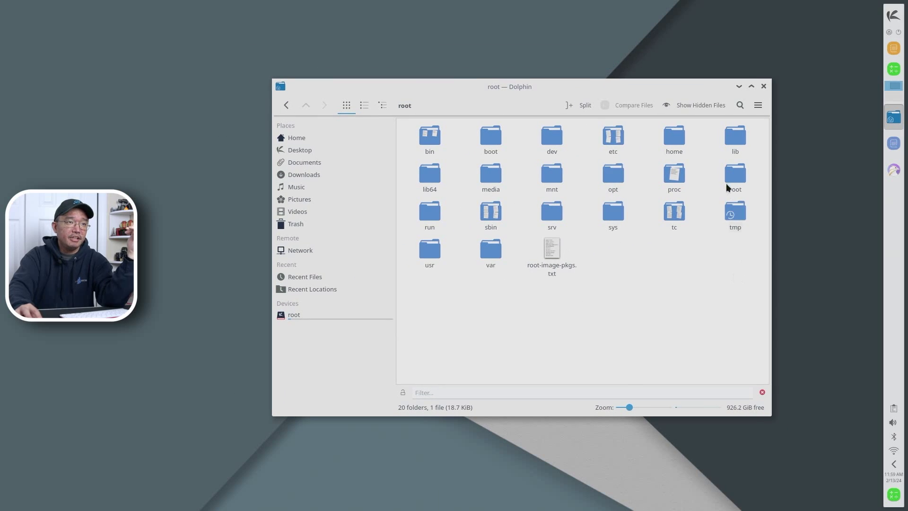
Toggle hidden files, check the folder actions, and go to the Downloads folder
left_click(688, 109)
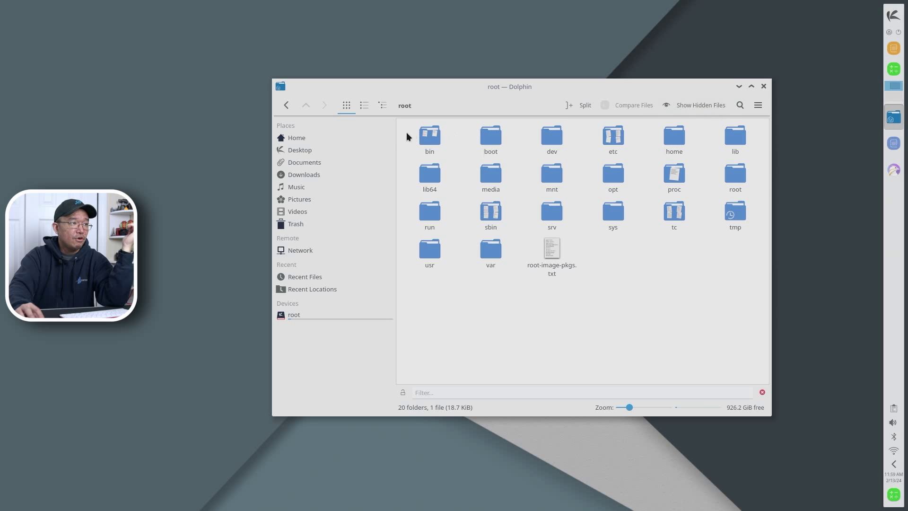
right_click(638, 296)
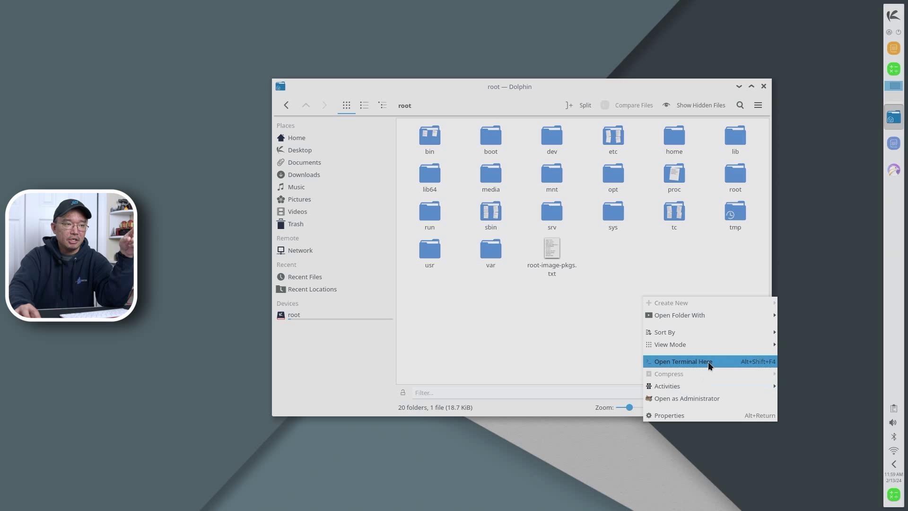
key("Escape")
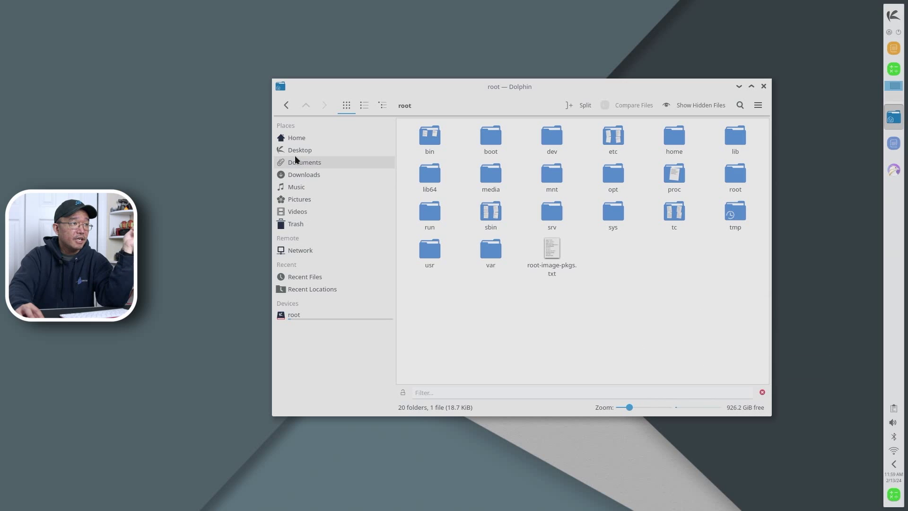
left_click(296, 160)
left_click(305, 177)
Open a terminal in Downloads, run ls showing nothing, and close Konsole
right_click(494, 243)
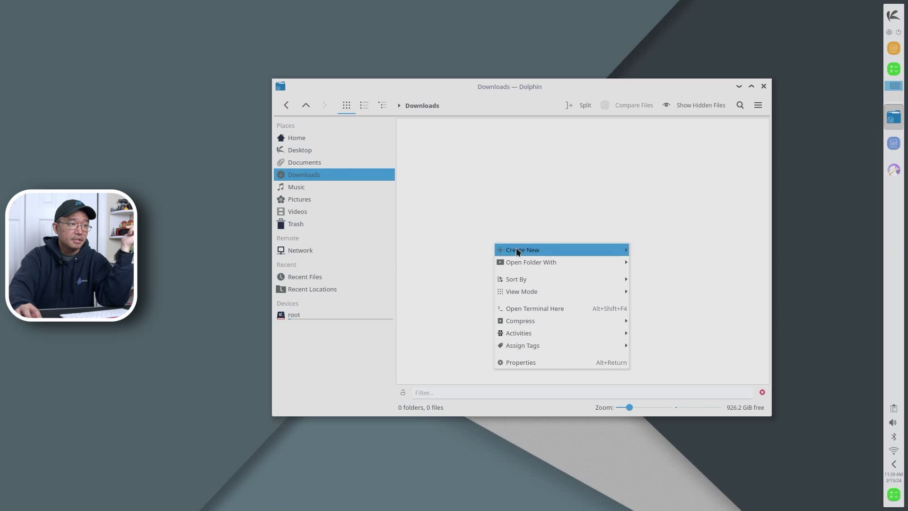
left_click(560, 306)
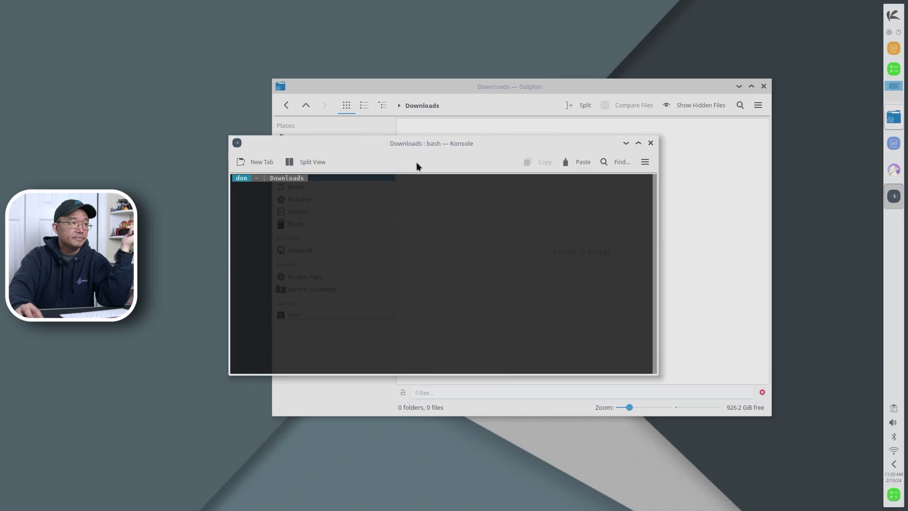
left_click_drag(432, 148, 385, 84)
type("ls")
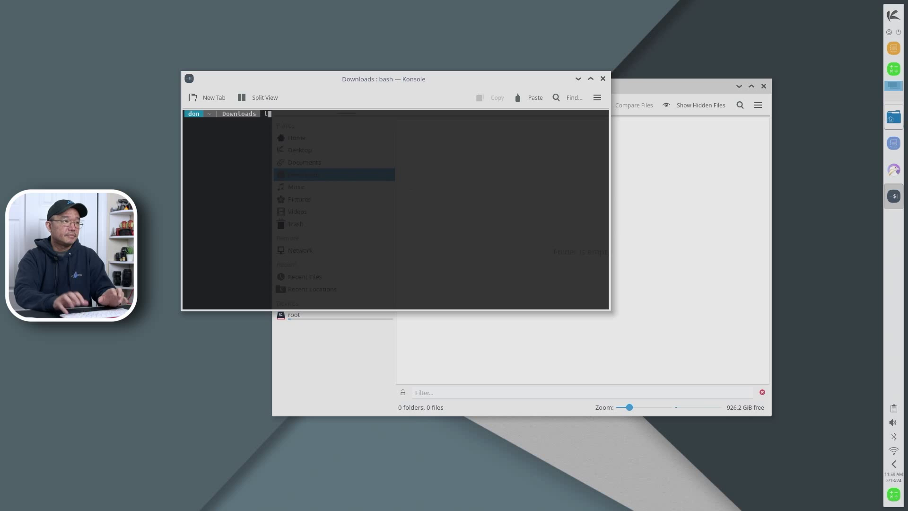
key("Return")
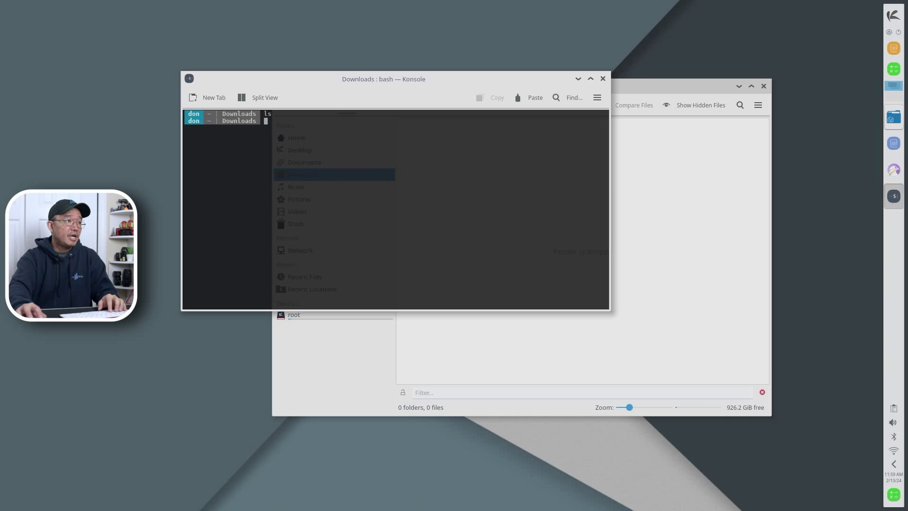
left_click(604, 78)
Browse the Downloads folder's right-click actions menu
right_click(473, 231)
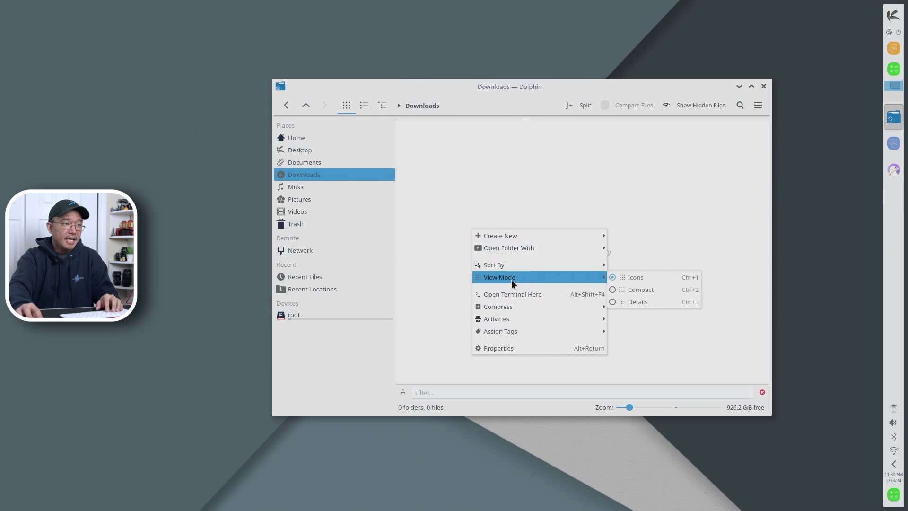
right_click(472, 229)
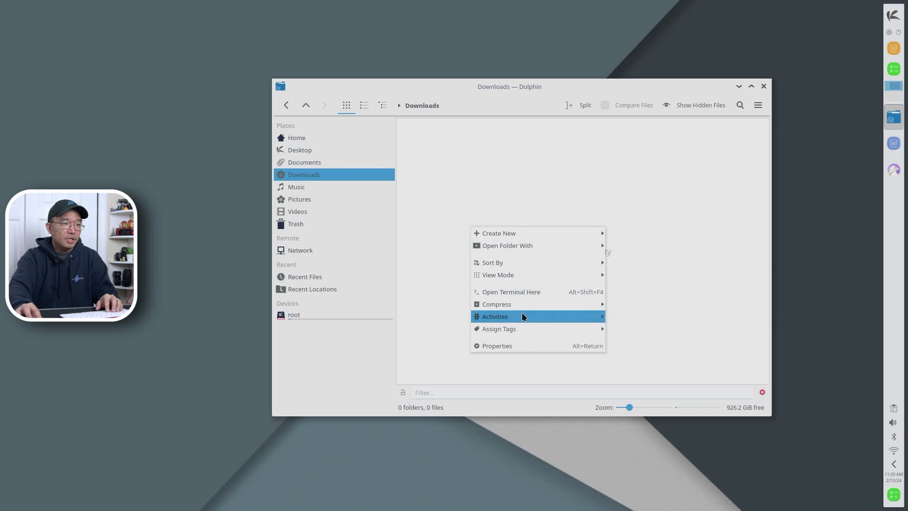
mouse_move(522, 307)
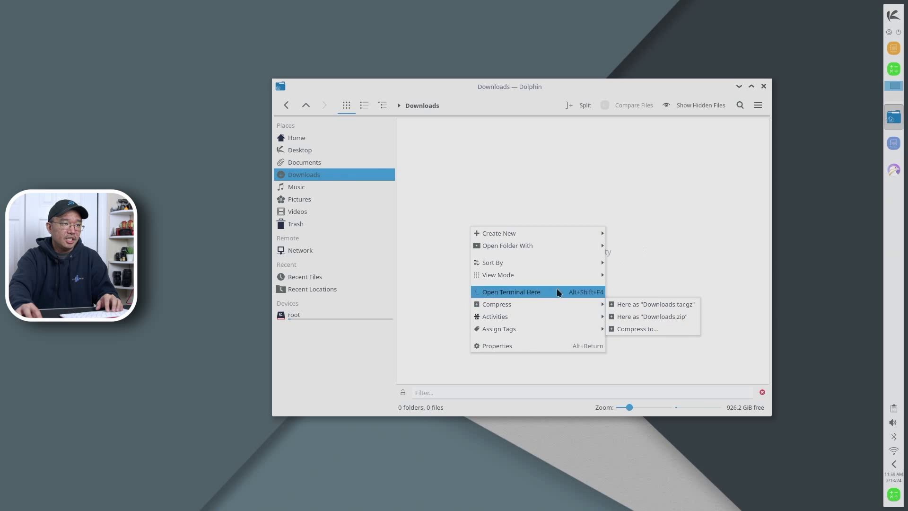
left_click(473, 181)
left_click(894, 118)
key("super")
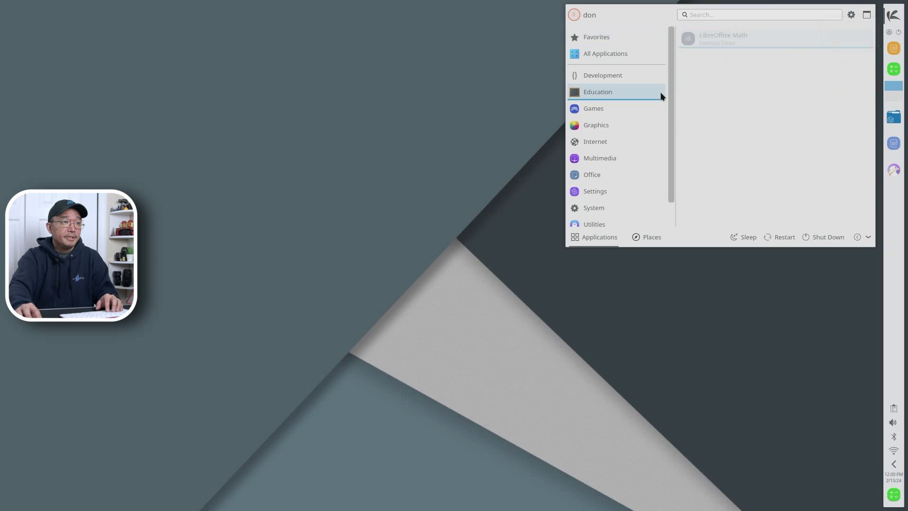
mouse_move(606, 199)
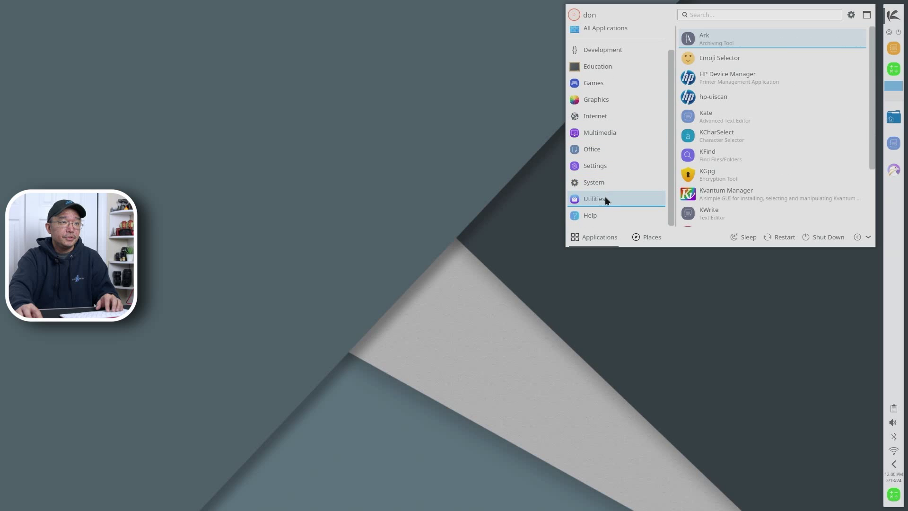
scroll(753, 201, "down", 2)
scroll(759, 193, "up", 2)
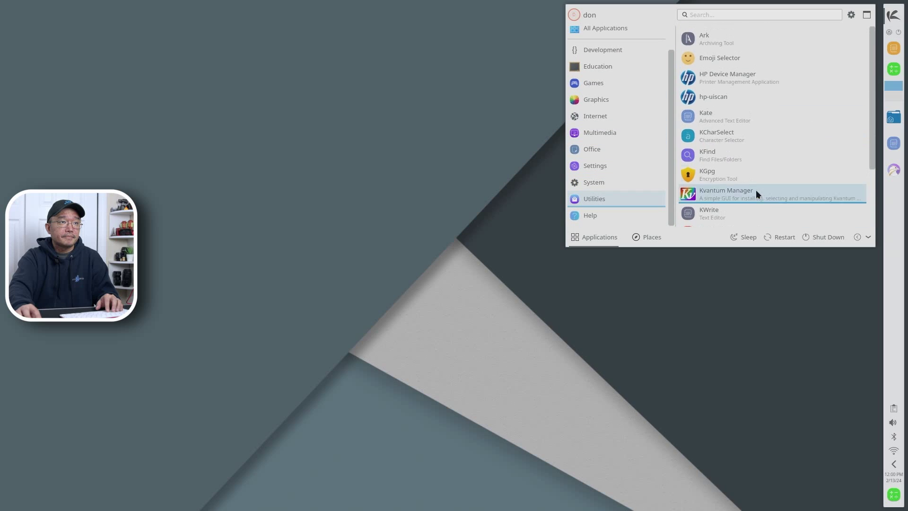
type("sys")
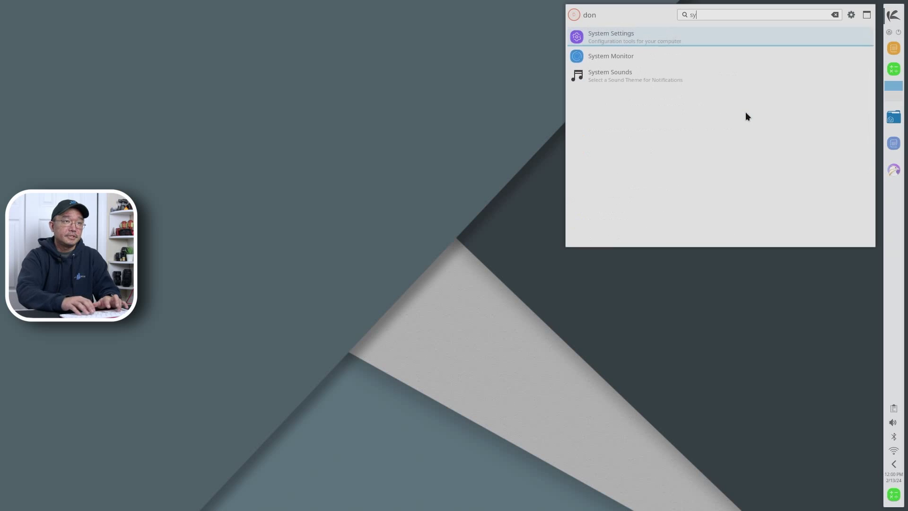
left_click(609, 66)
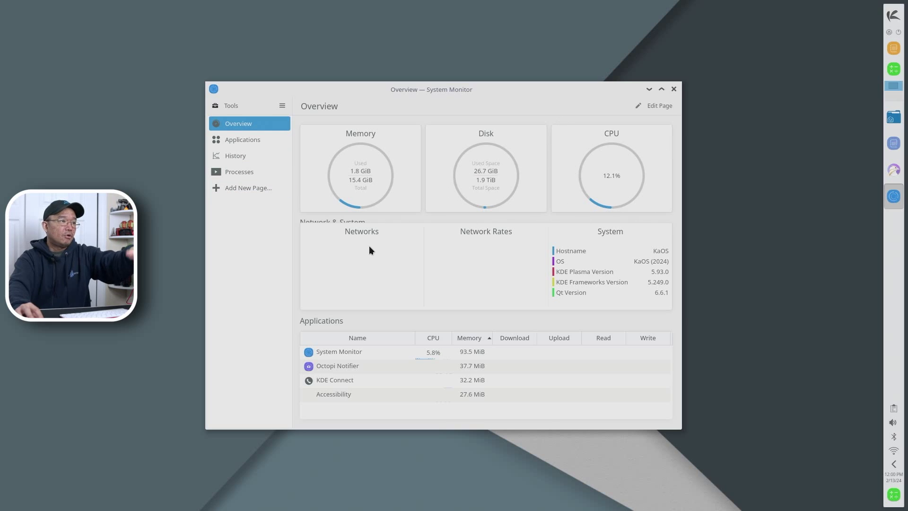
right_click(673, 89)
left_click(602, 107)
Reopen the launcher and start the Octopi package manager from the System category
key("super")
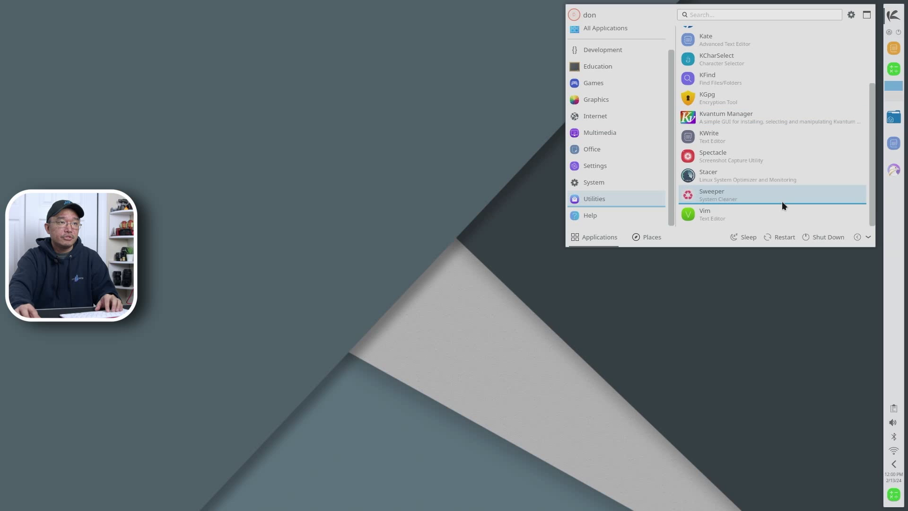
mouse_move(627, 214)
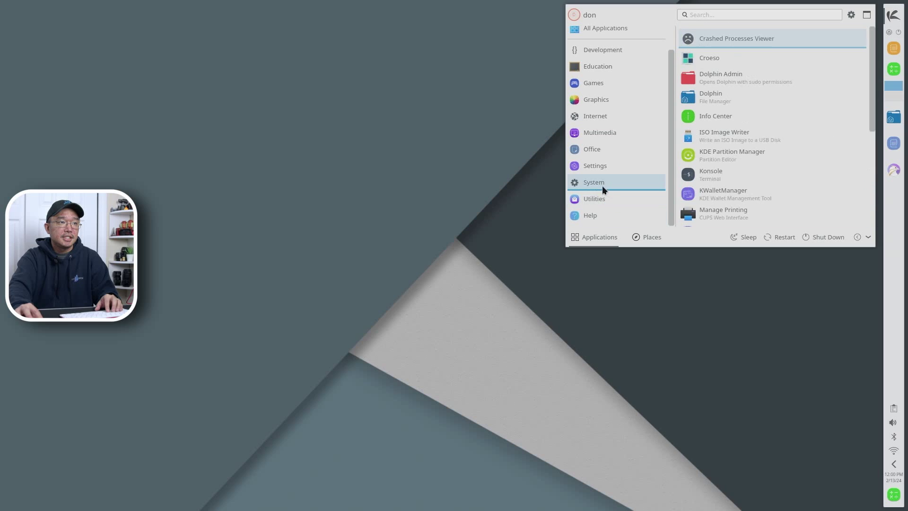
scroll(776, 166, "down", 3)
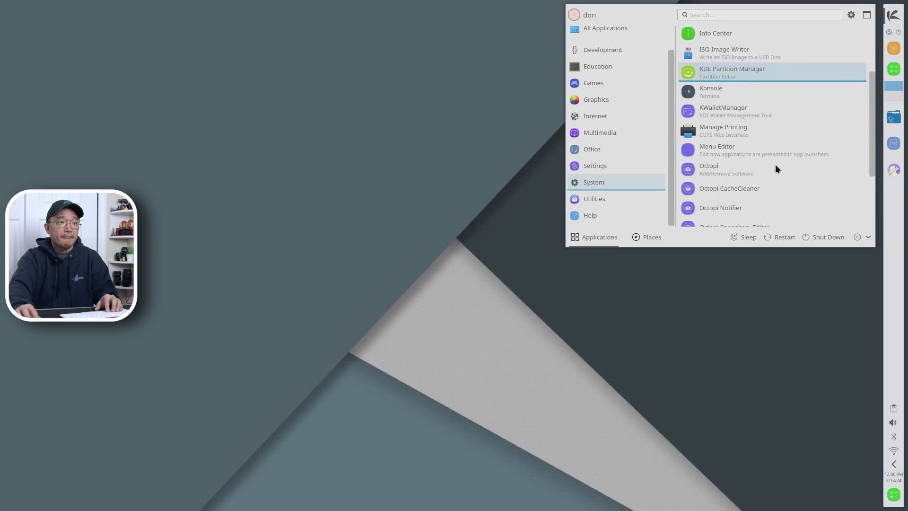
left_click(726, 112)
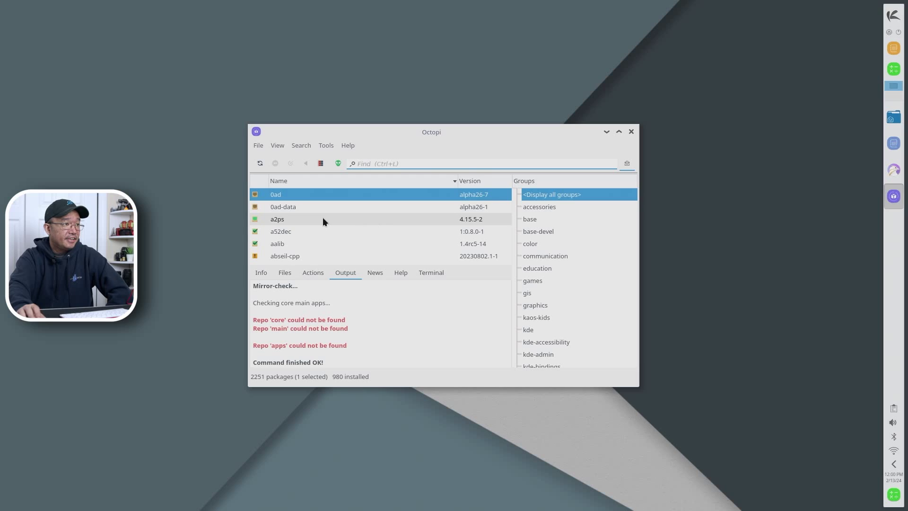
Scroll Octopi's package list, then move its window up and to the right
scroll(322, 217, "down", 15)
scroll(330, 222, "up", 15)
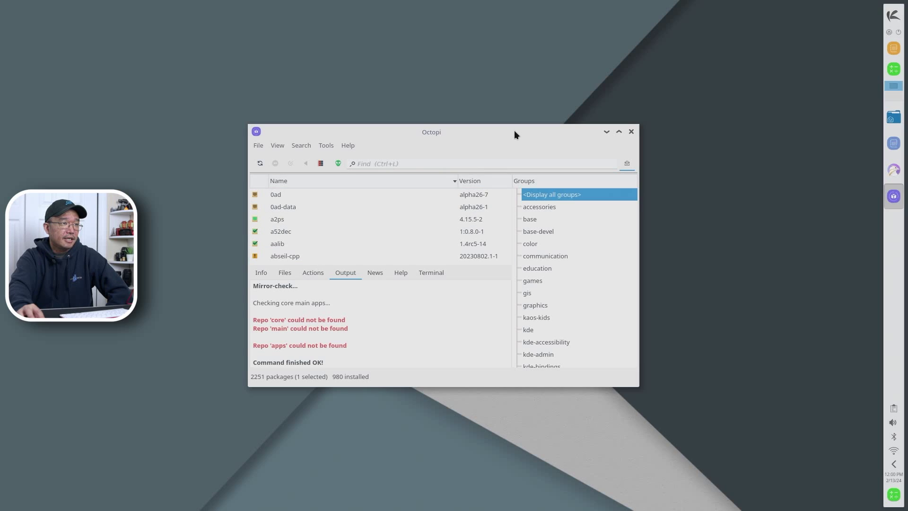
left_click_drag(514, 129, 535, 86)
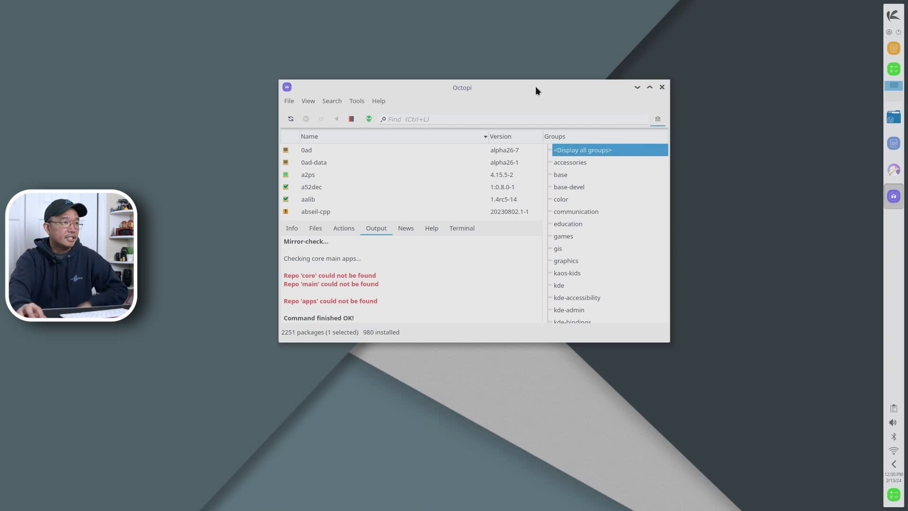
Close Octopi and browse the application categories in the Kickoff launcher
left_click(663, 87)
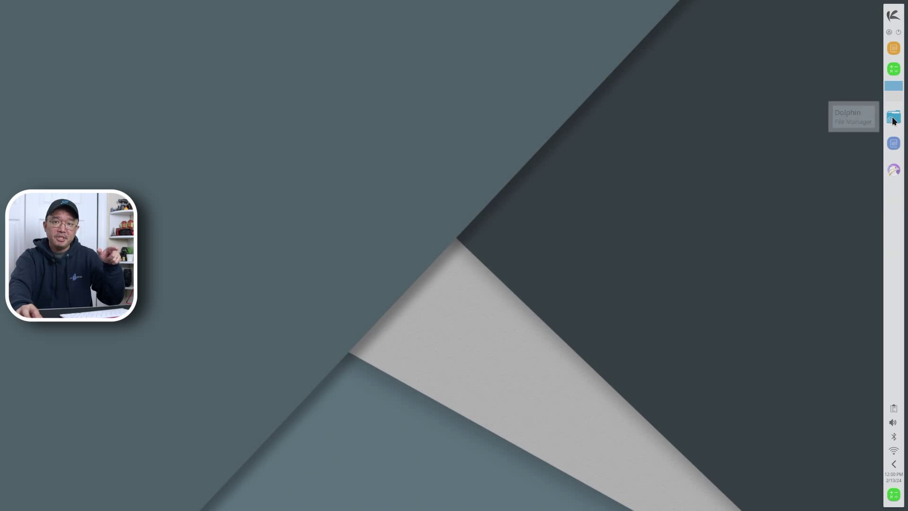
left_click(893, 15)
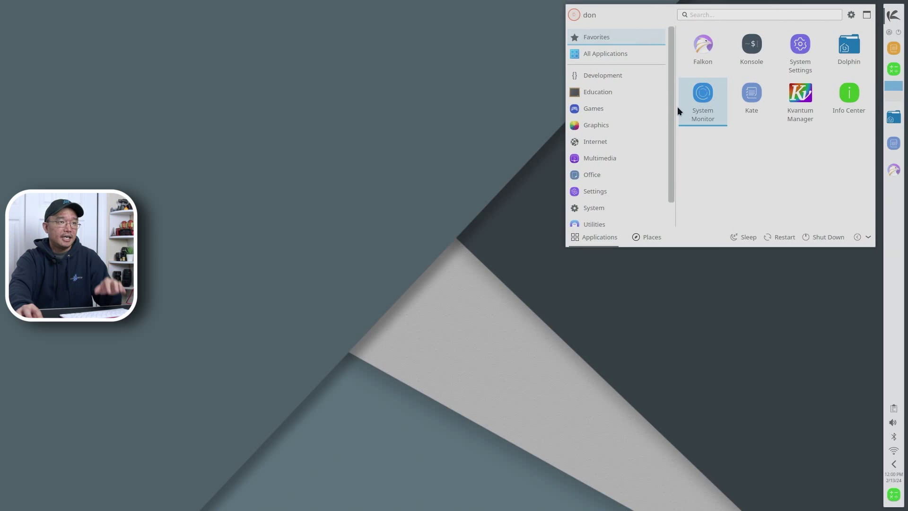
left_click_drag(671, 113, 674, 177)
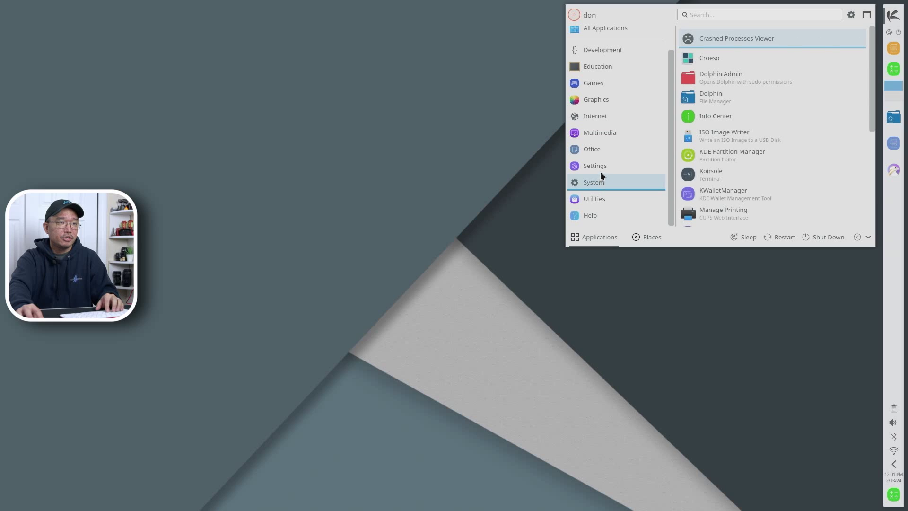
scroll(610, 94, "up", 1)
mouse_move(615, 71)
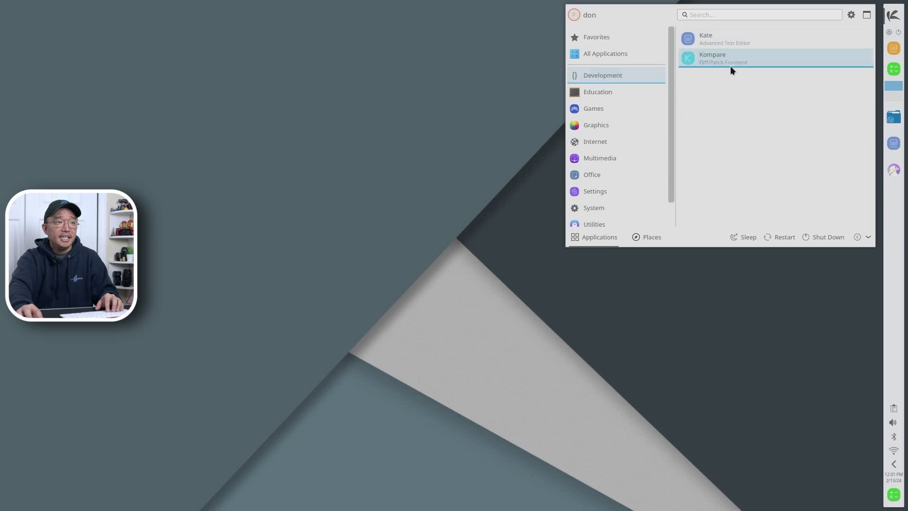
mouse_move(622, 90)
mouse_move(607, 107)
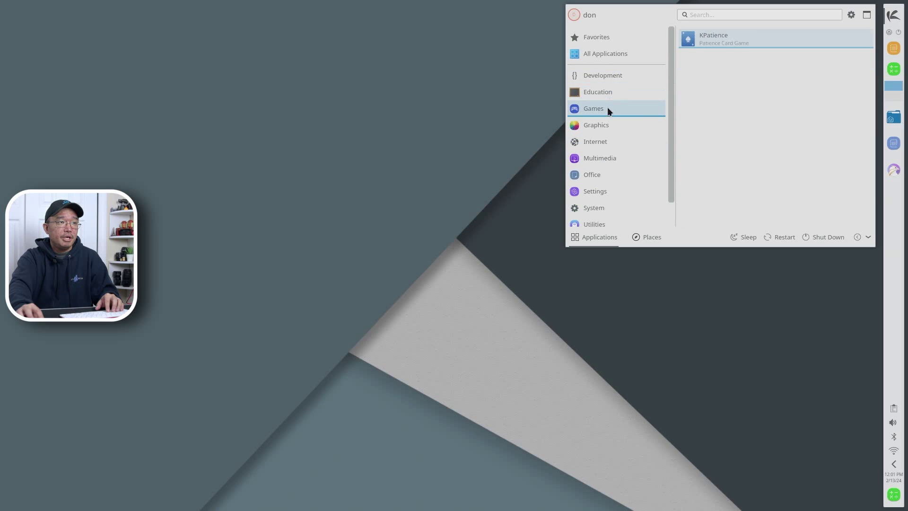
mouse_move(623, 126)
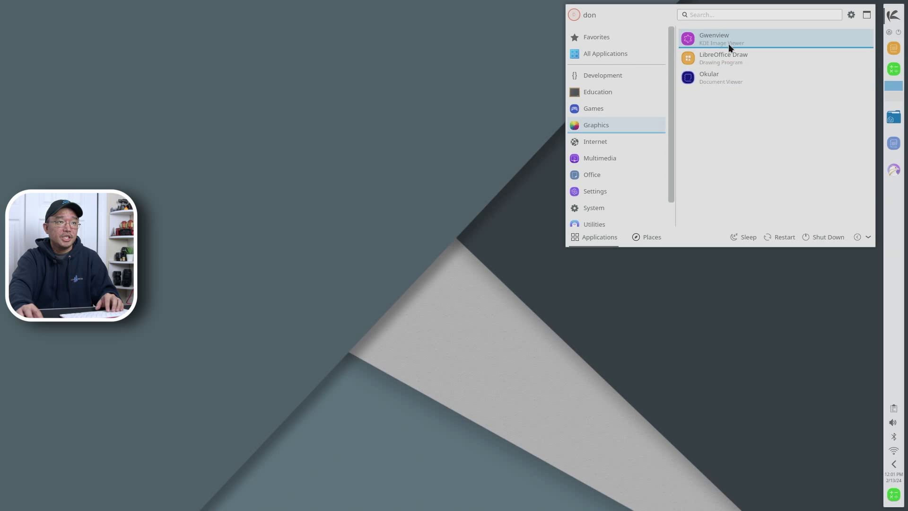
mouse_move(651, 142)
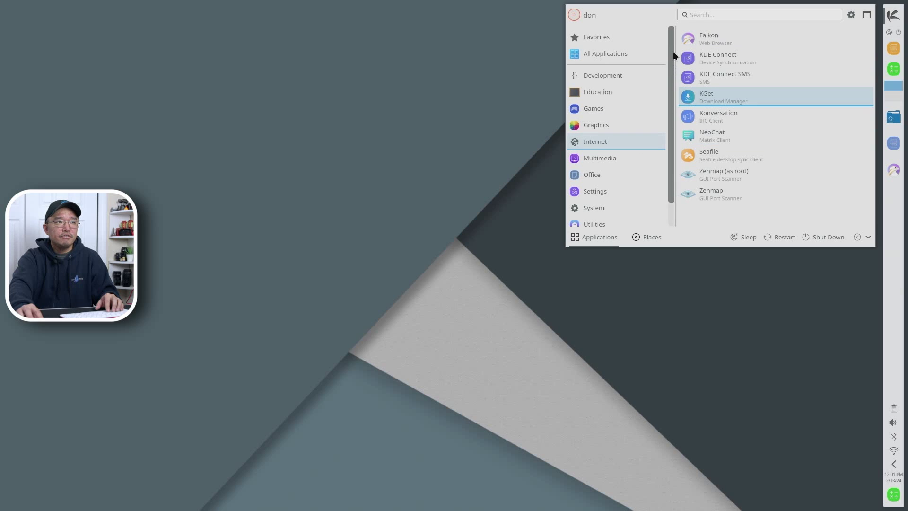
Launch the Falkon web browser and open a new tab
left_click(717, 35)
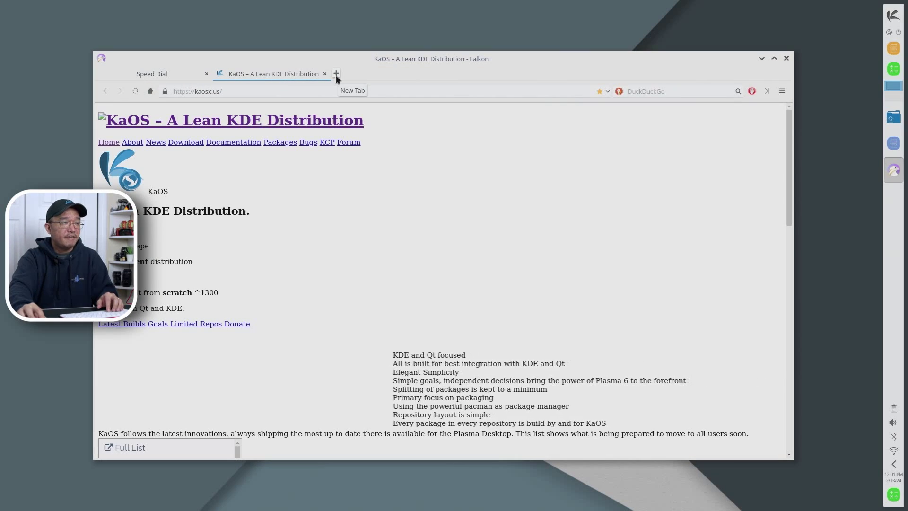
left_click(336, 74)
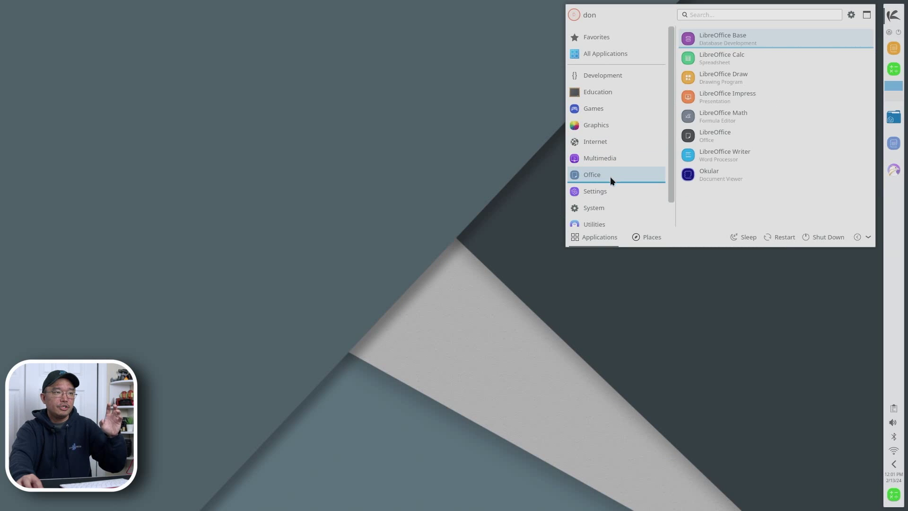
mouse_move(621, 178)
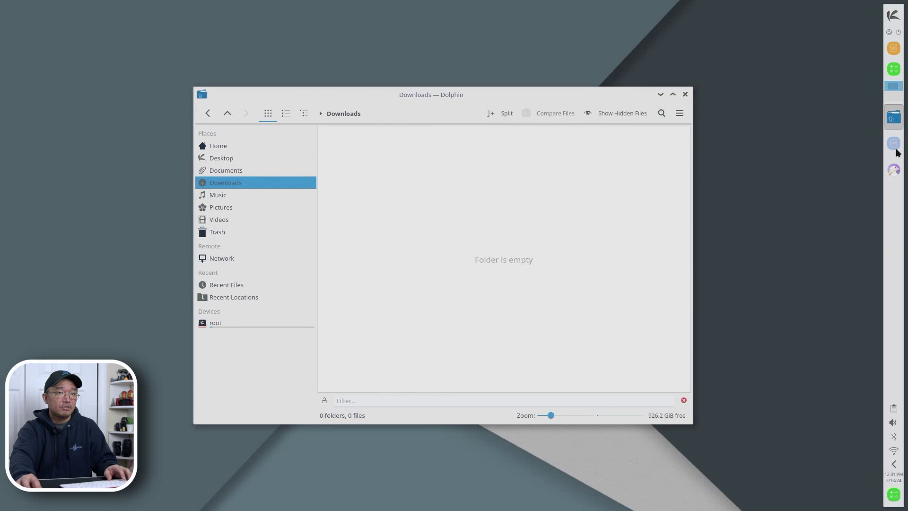
Launch Kate, switch between Kate and Dolphin, and try the desktop overview and grid
left_click(896, 149)
key("alt+Tab")
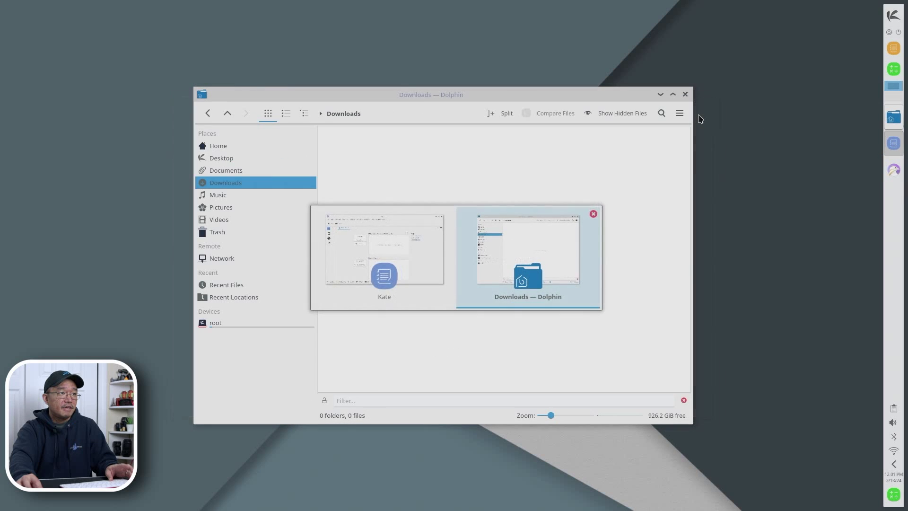
key("alt+Tab")
key("alt+Tab")
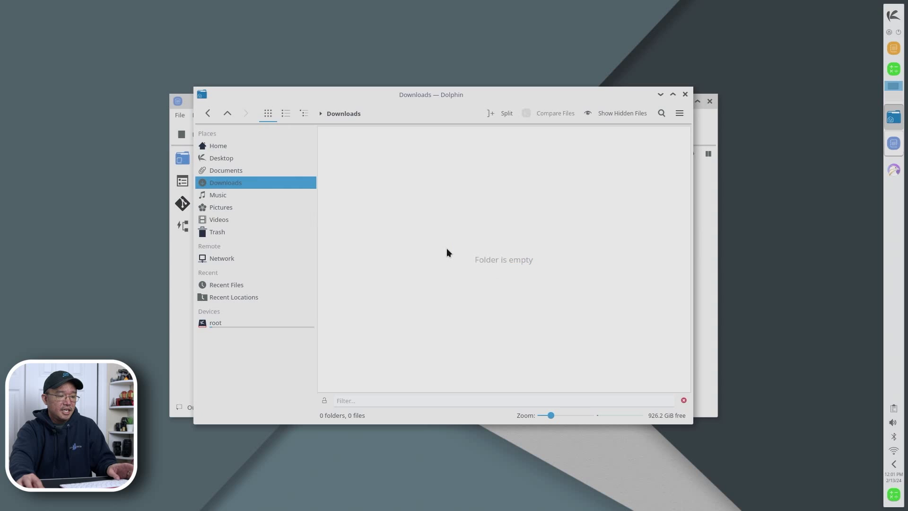
key("super+Tab")
key("super+Tab")
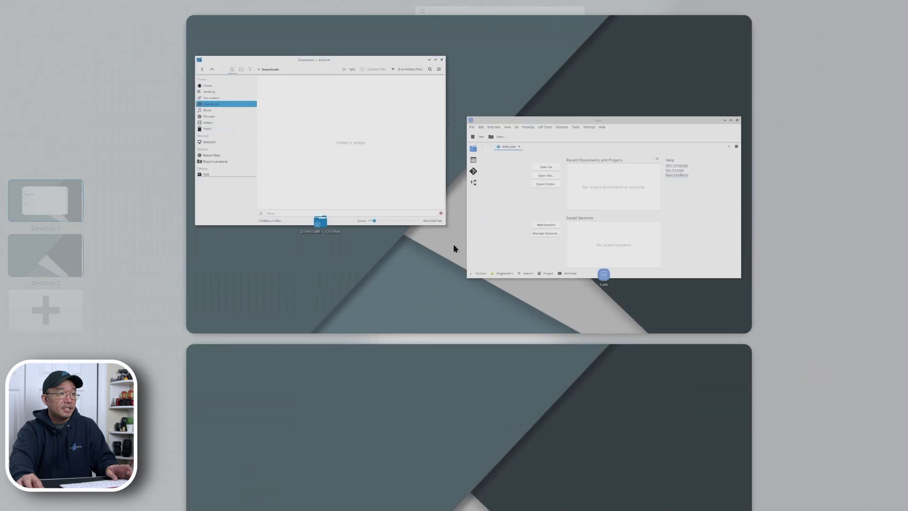
key("super+Tab")
key("super+Tab")
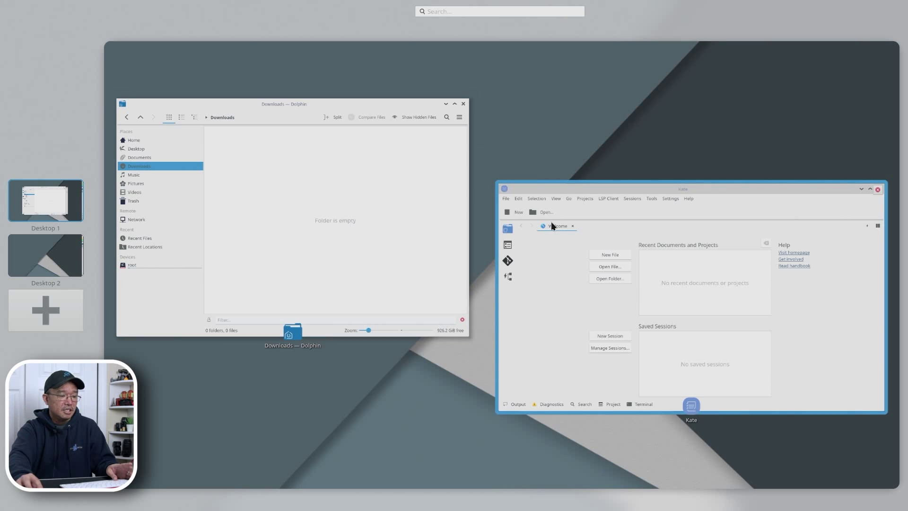
key("super+w")
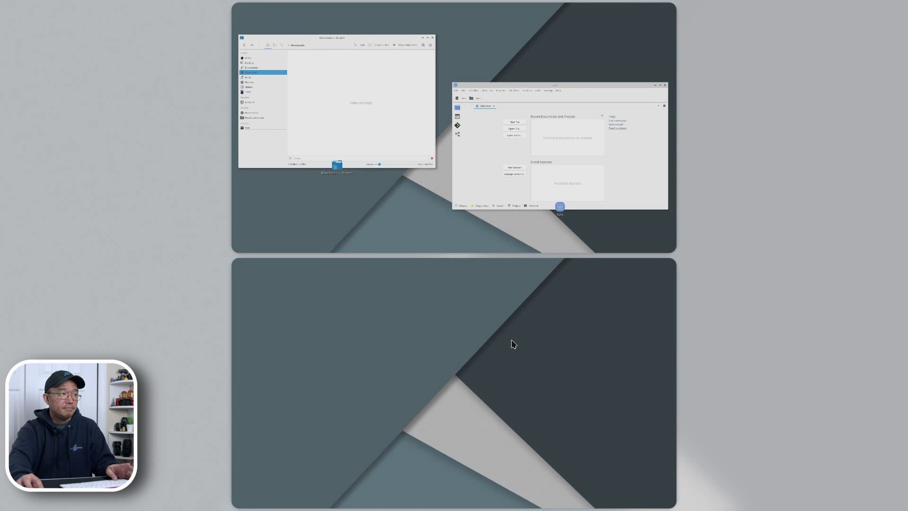
key("super+w")
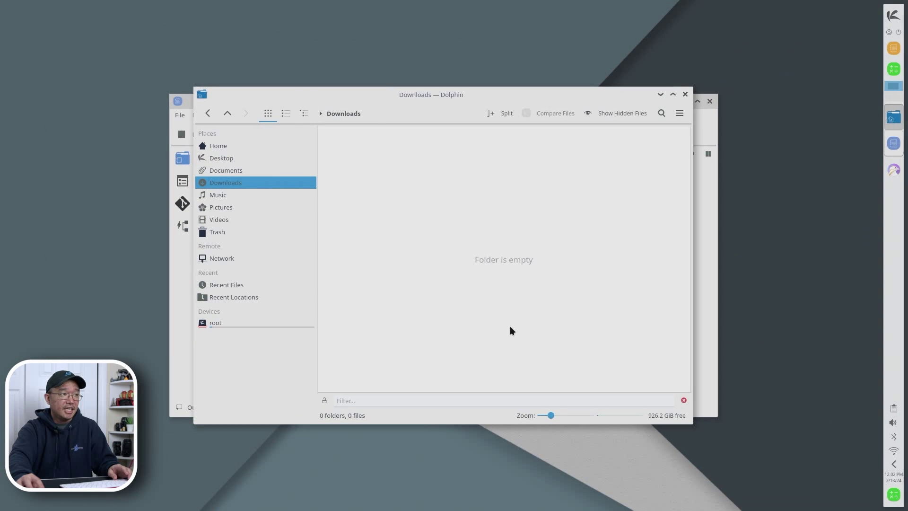
key("super+w")
left_click(552, 216)
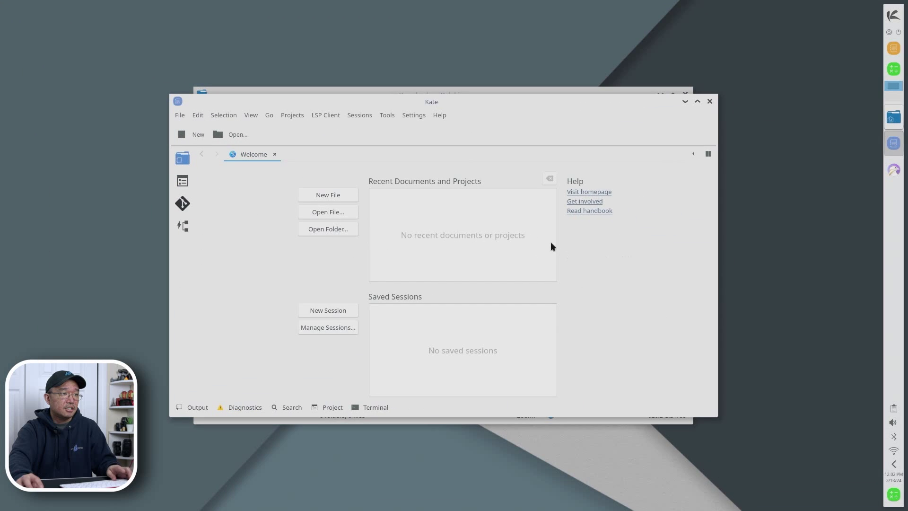
Move the Dolphin window from Desktop 1 to Desktop 2 in the overview
key("super+w")
left_click(45, 255)
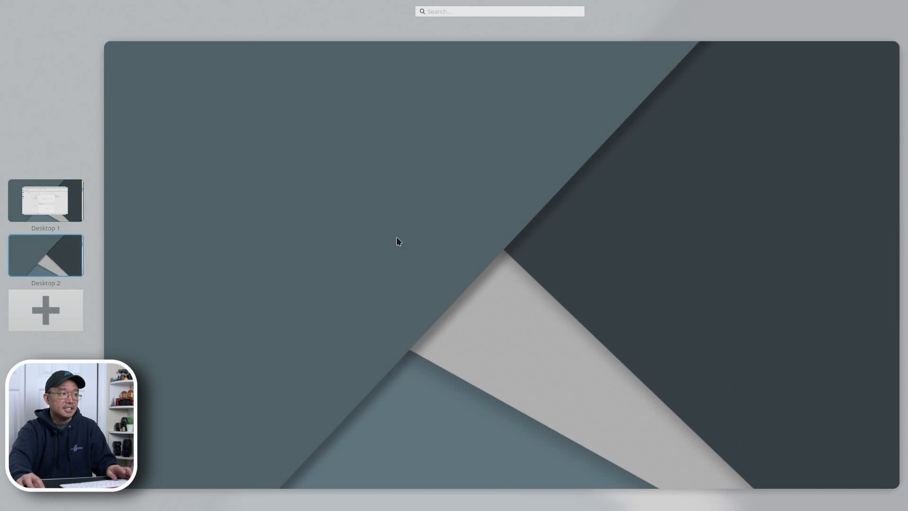
key("super+w")
key("super+w")
key("super+w")
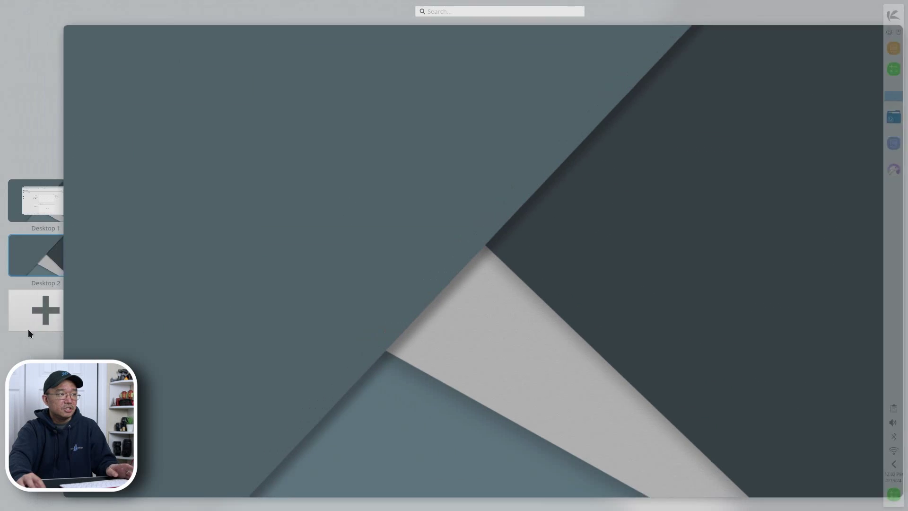
key("super+w")
left_click_drag(362, 136, 443, 377)
left_click(496, 364)
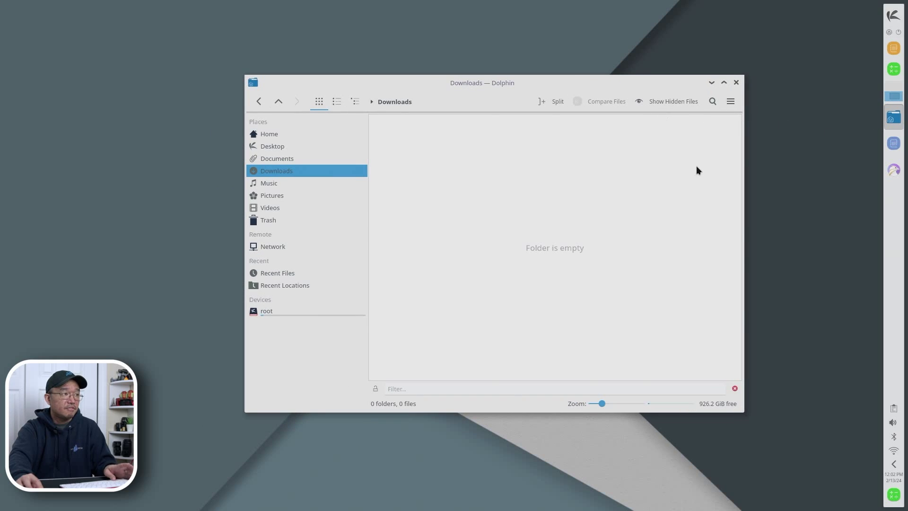
Add a third virtual desktop and view all three desktops in the grid
key("super+w")
left_click(40, 321)
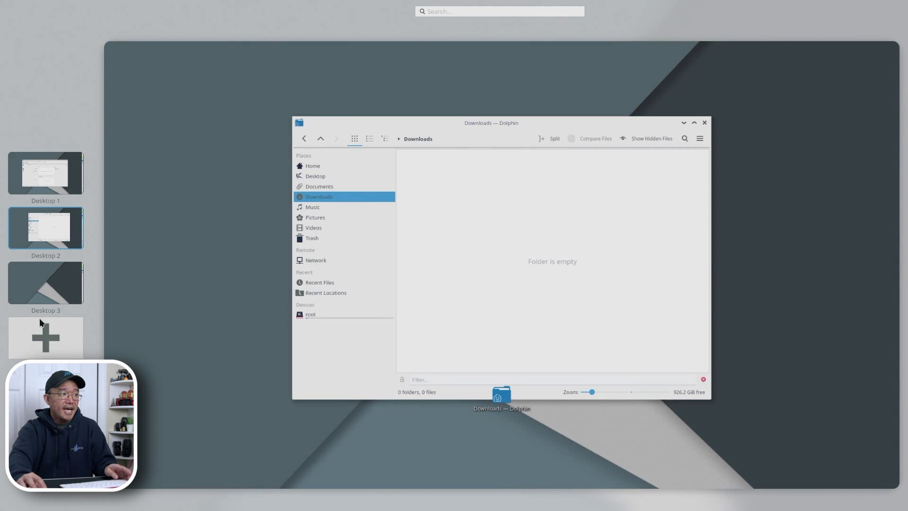
left_click(219, 266)
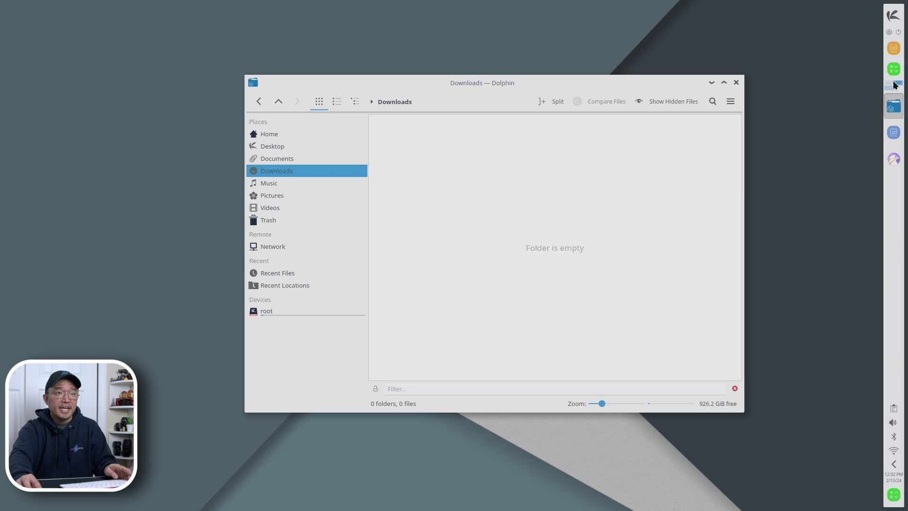
key("super+w")
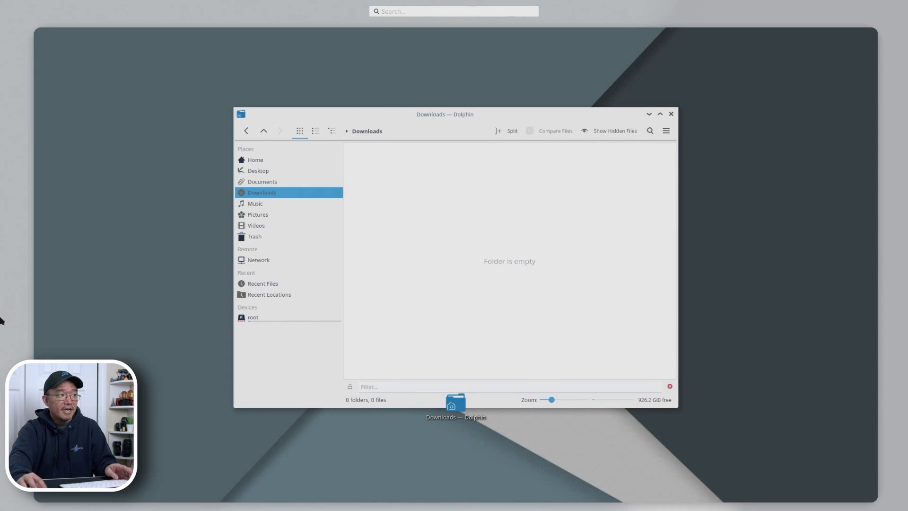
key("super+g")
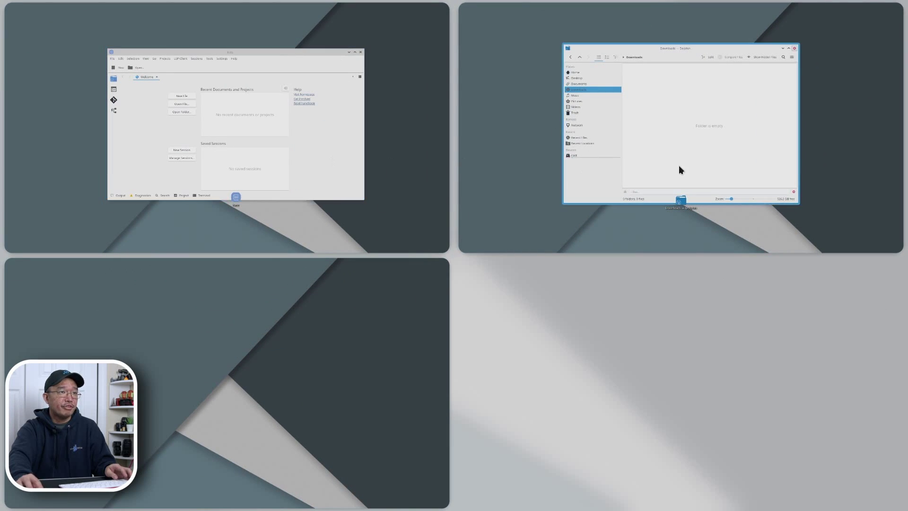
key("super")
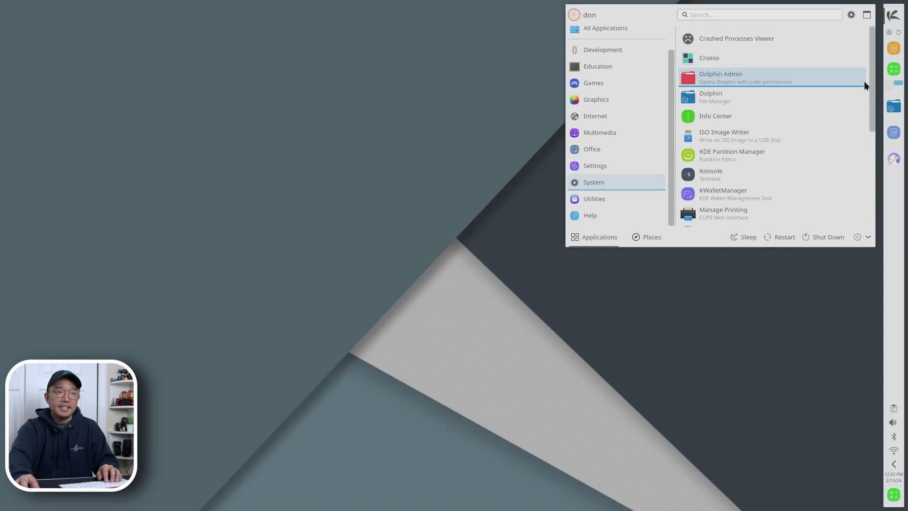
Search 'syste' in the launcher and start System Settings
left_click(893, 16)
left_click(894, 16)
mouse_move(609, 141)
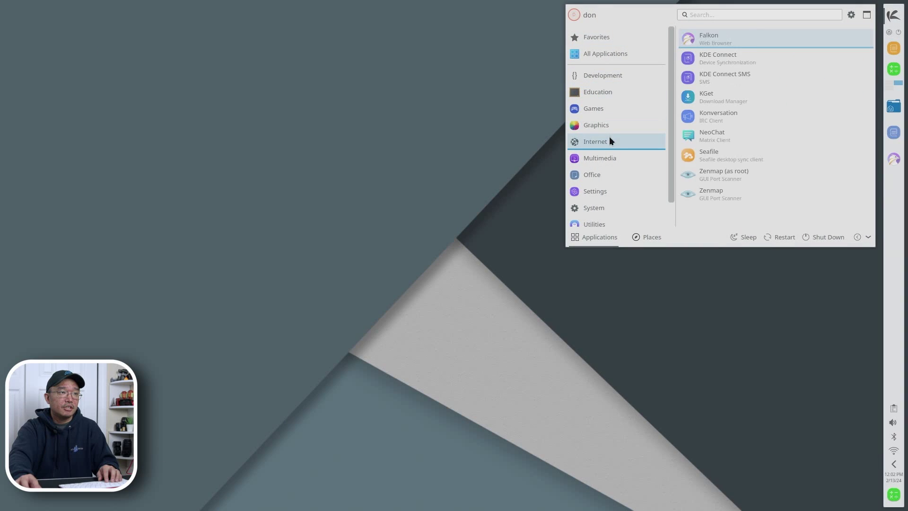
scroll(611, 178, "down", 1)
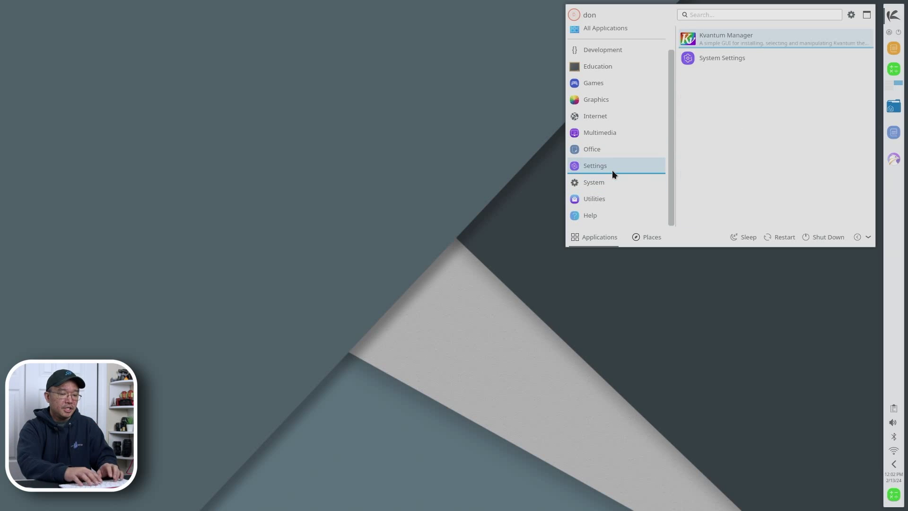
type("syste")
left_click(615, 36)
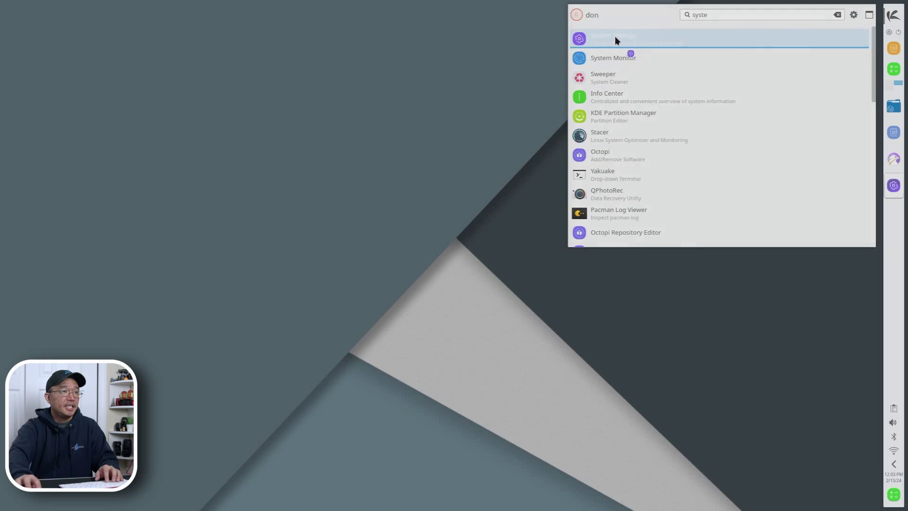
Browse the Colors & Themes settings and the Window Decorations choices
scroll(283, 254, "down", 2)
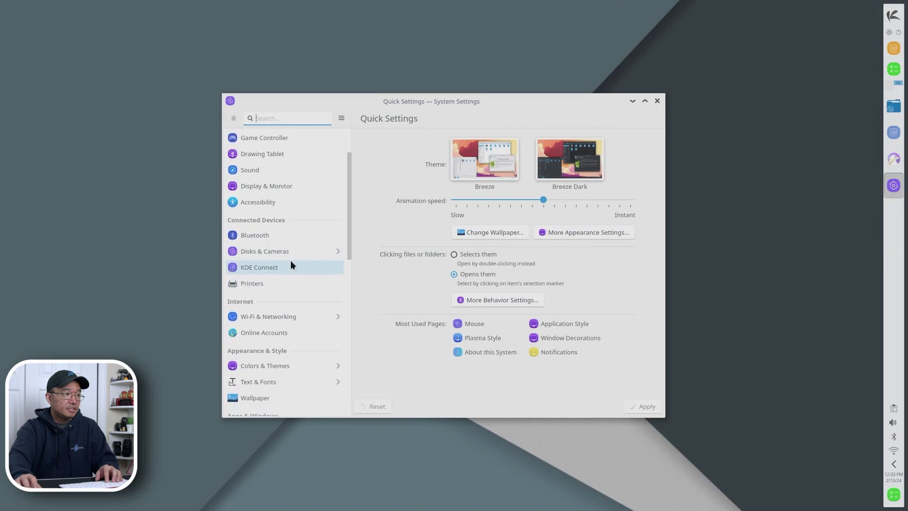
scroll(291, 264, "down", 4)
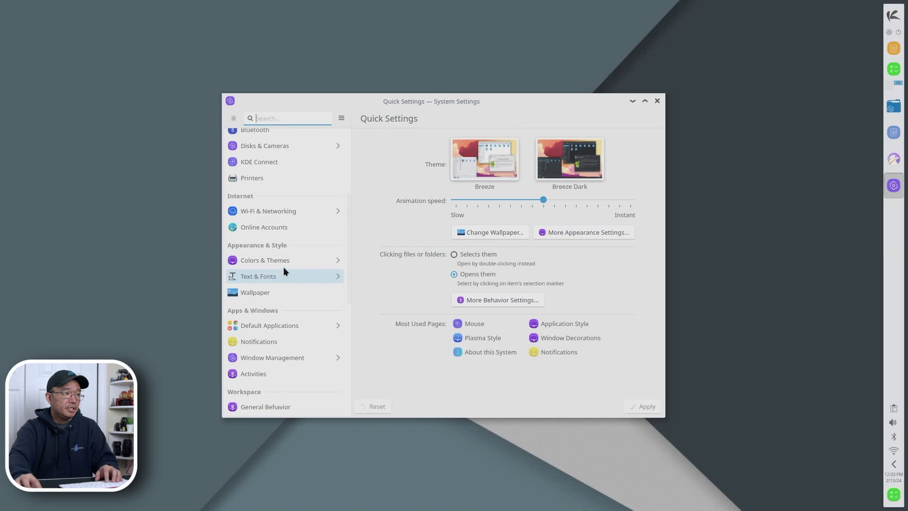
left_click(282, 261)
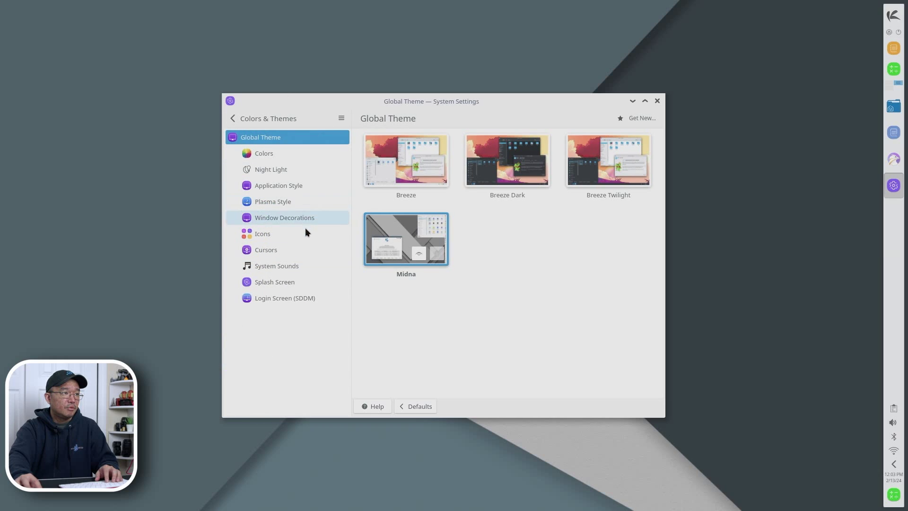
left_click(303, 222)
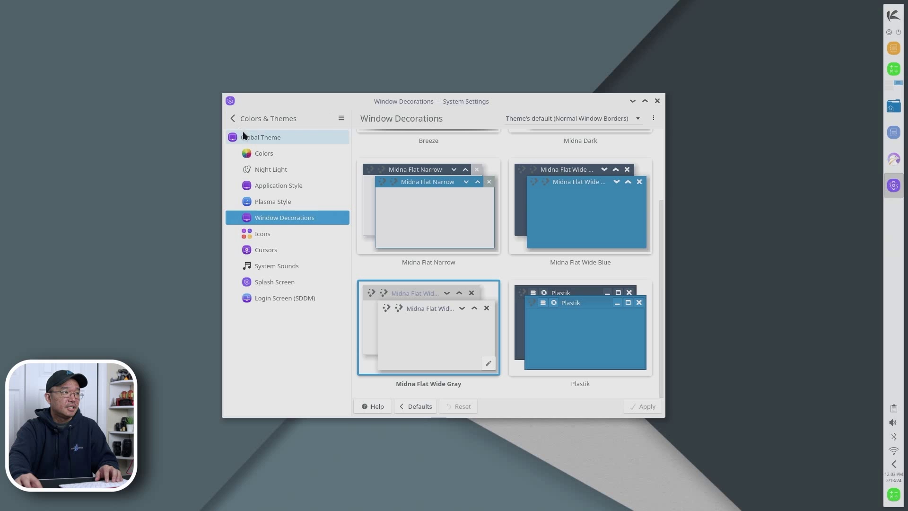
left_click(237, 119)
Enable the Fall Apart effect under Window Management > Desktop Effects and apply it
scroll(300, 319, "down", 1)
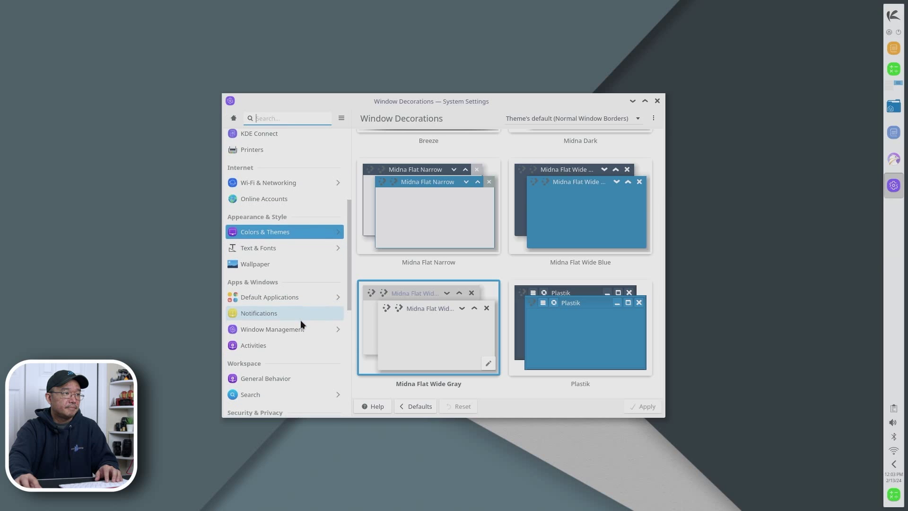
left_click(299, 327)
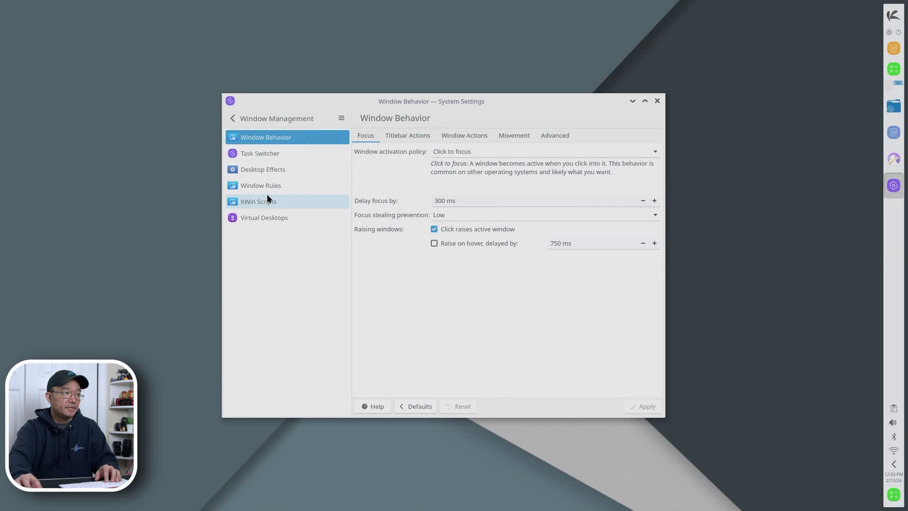
left_click(272, 199)
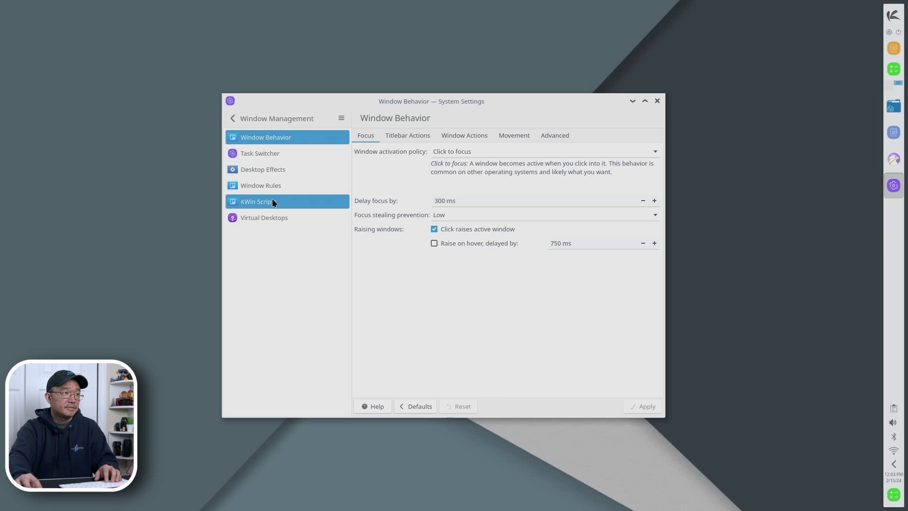
left_click(273, 171)
scroll(523, 279, "down", 5)
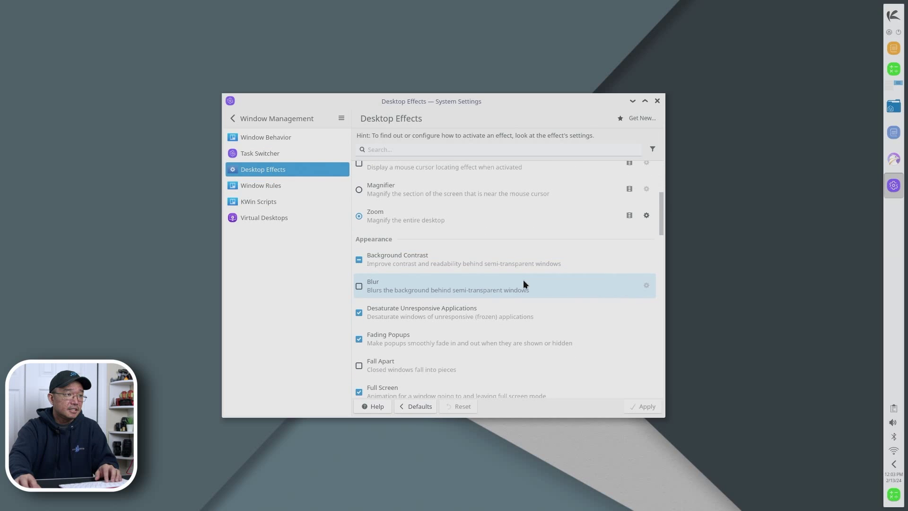
scroll(524, 280, "down", 3)
scroll(456, 302, "up", 2)
left_click(359, 281)
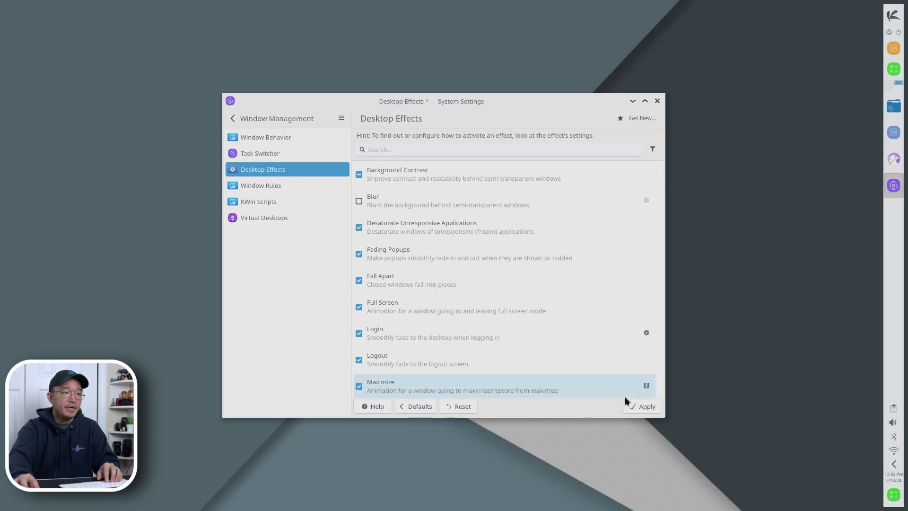
left_click(639, 406)
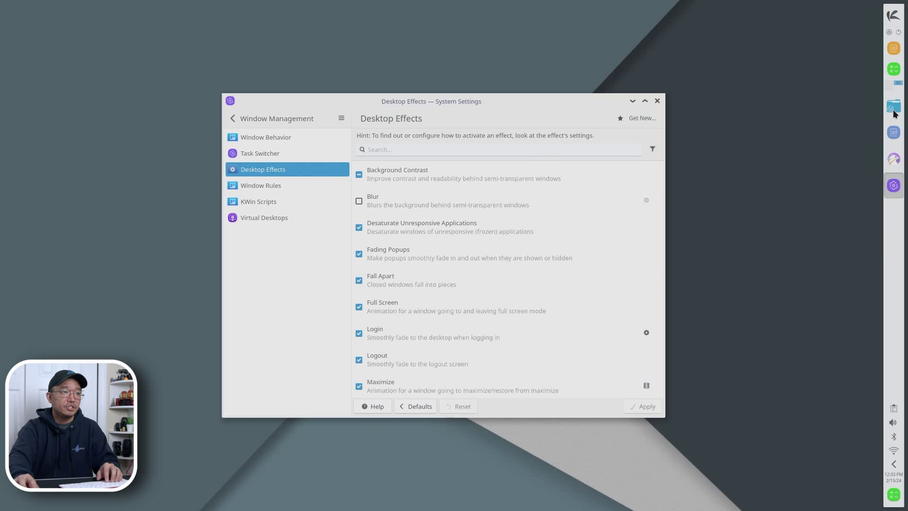
Open a Dolphin window and close it to see the Fall Apart effect
left_click(894, 108)
left_click(734, 110)
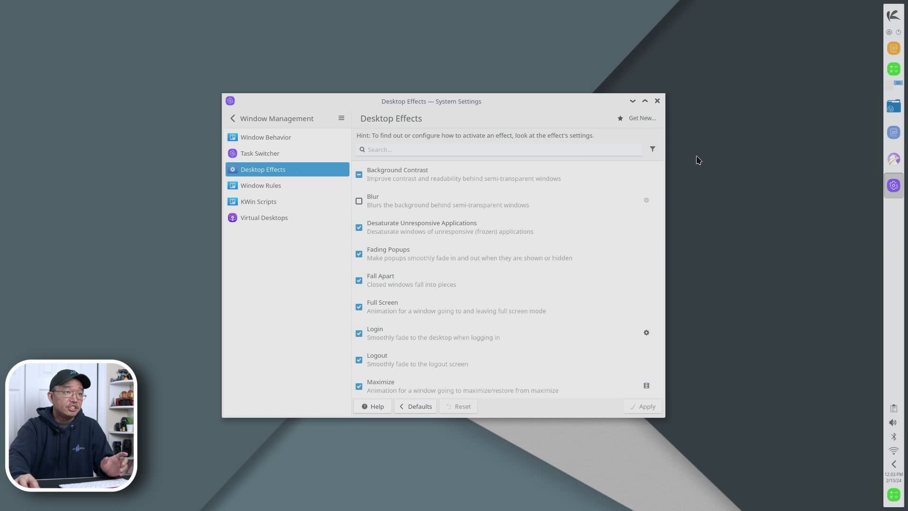
key("Tab")
scroll(565, 309, "down", 20)
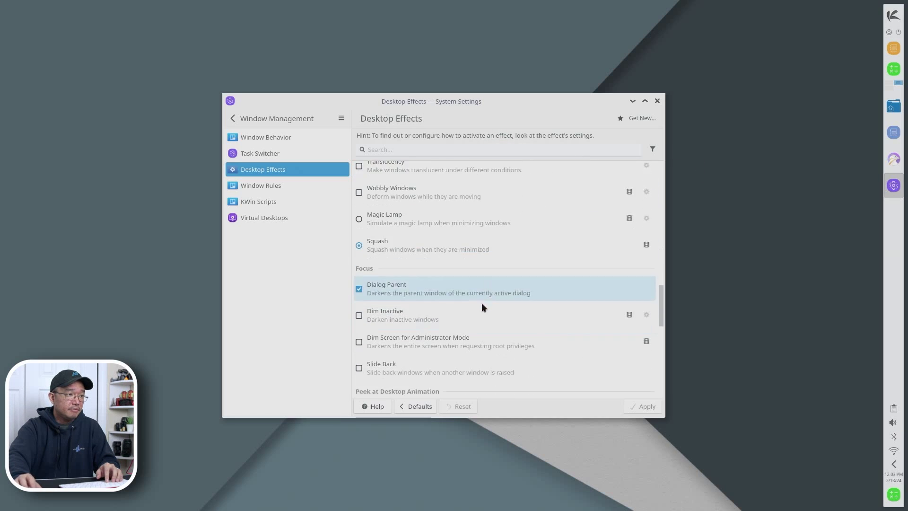